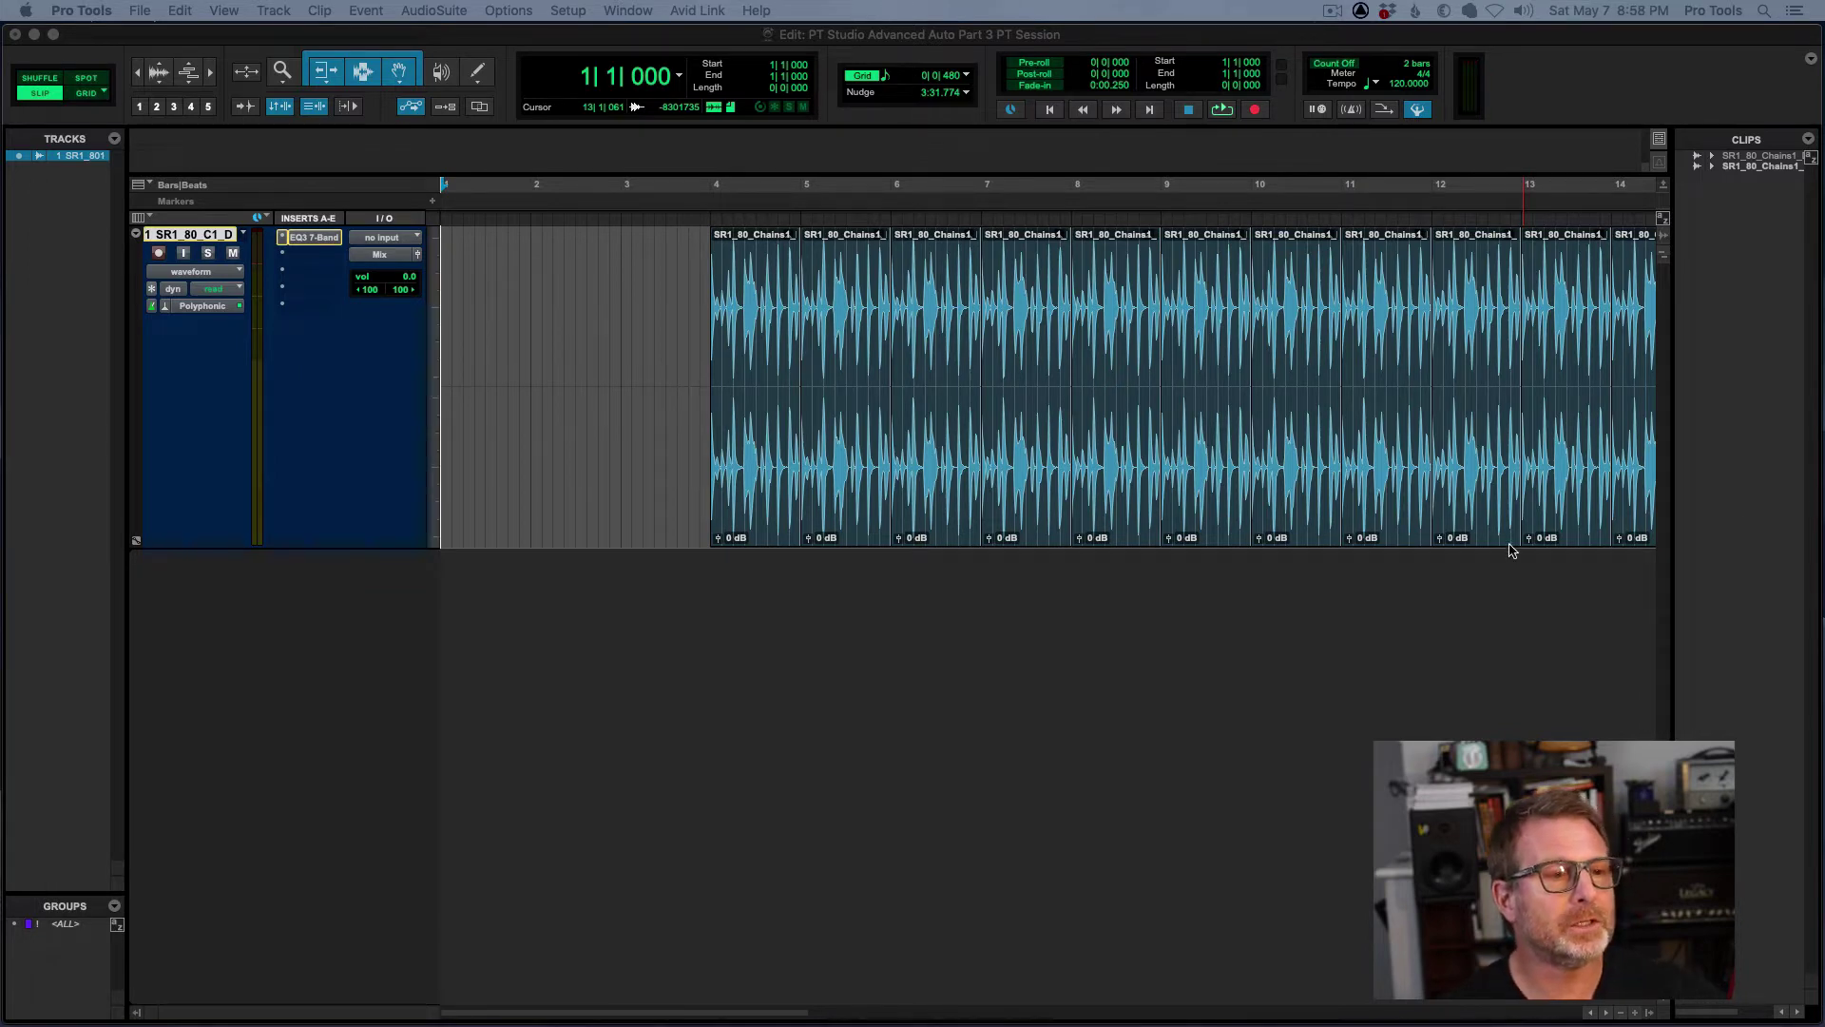
left_click(180, 10)
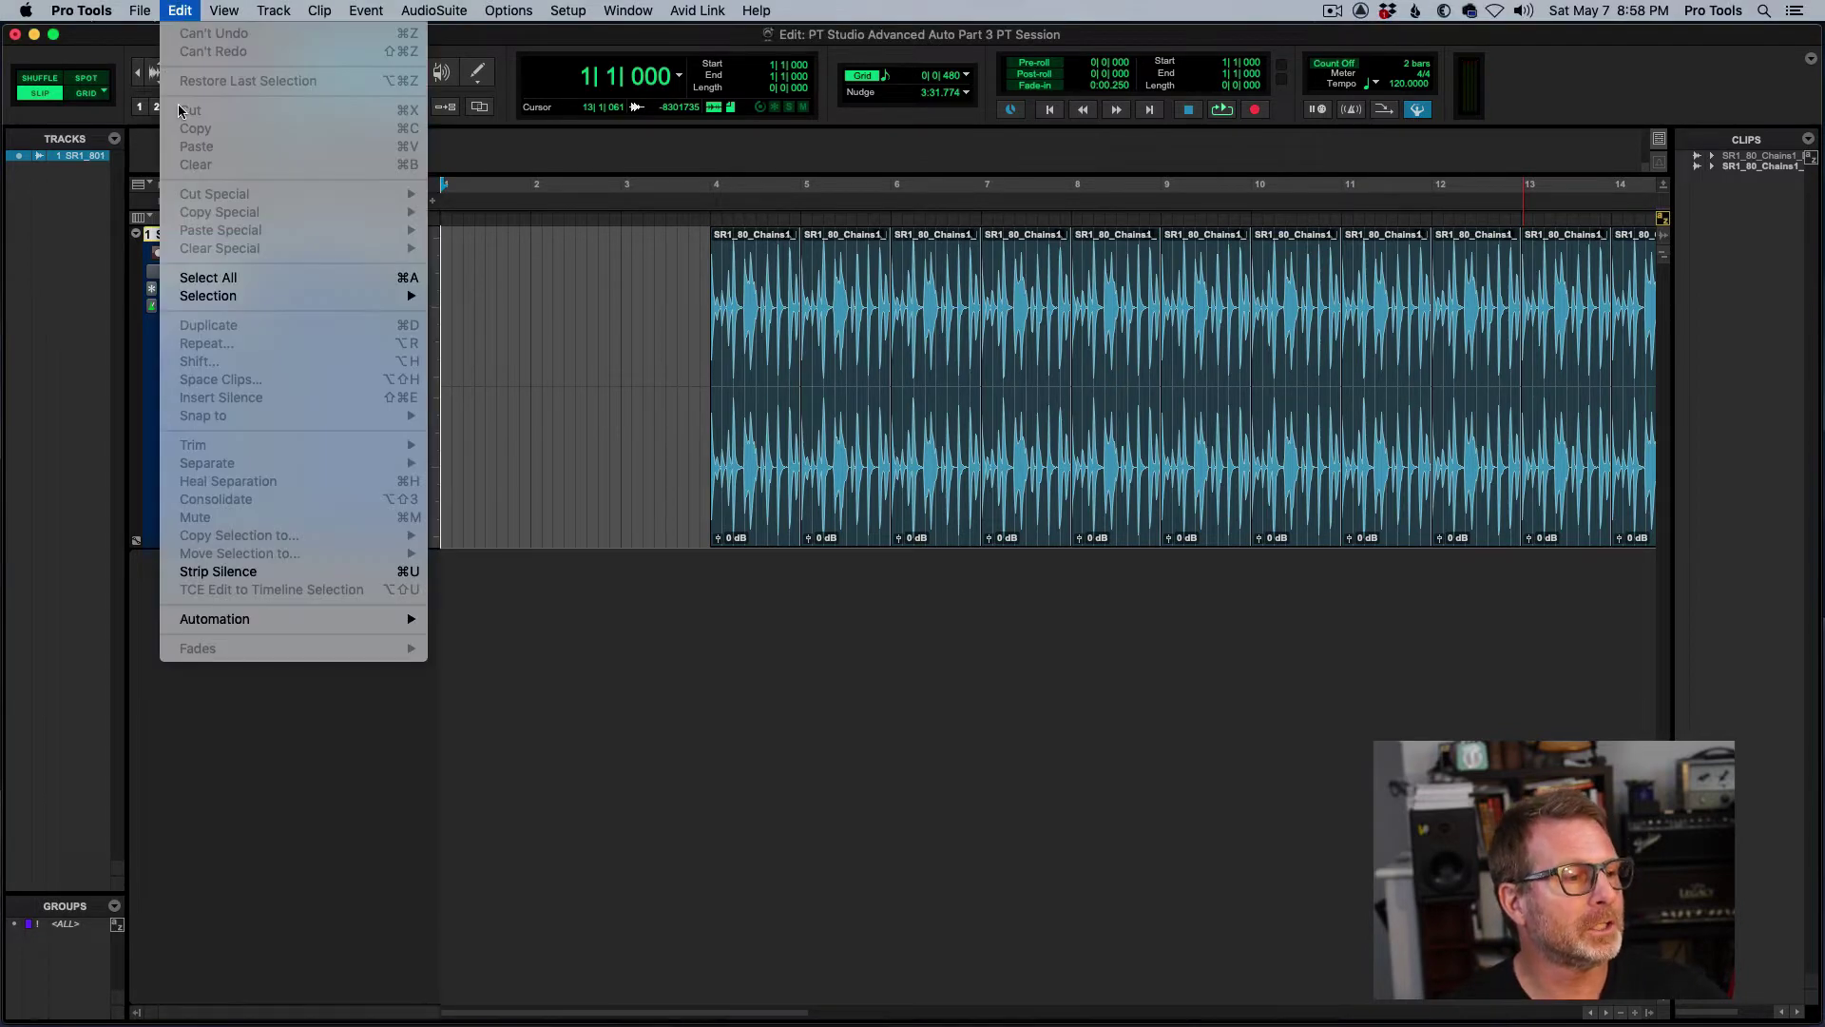
mouse_move(213, 619)
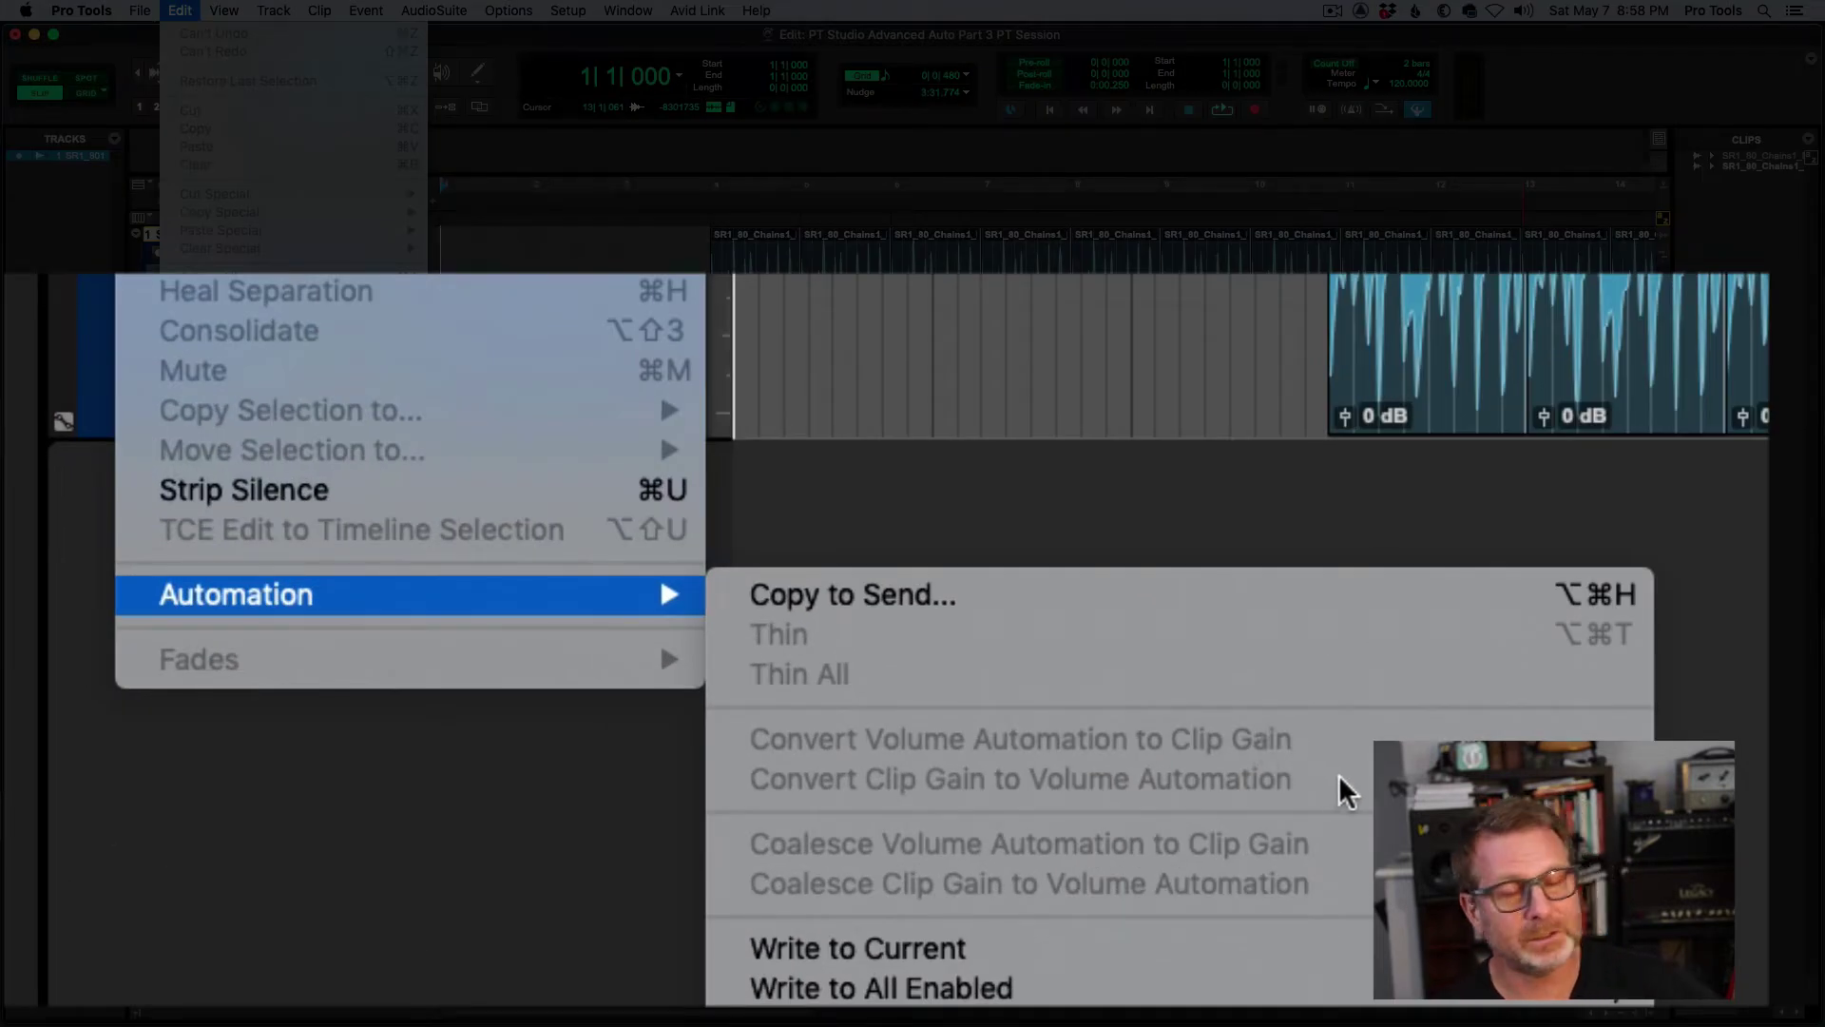
key("Escape")
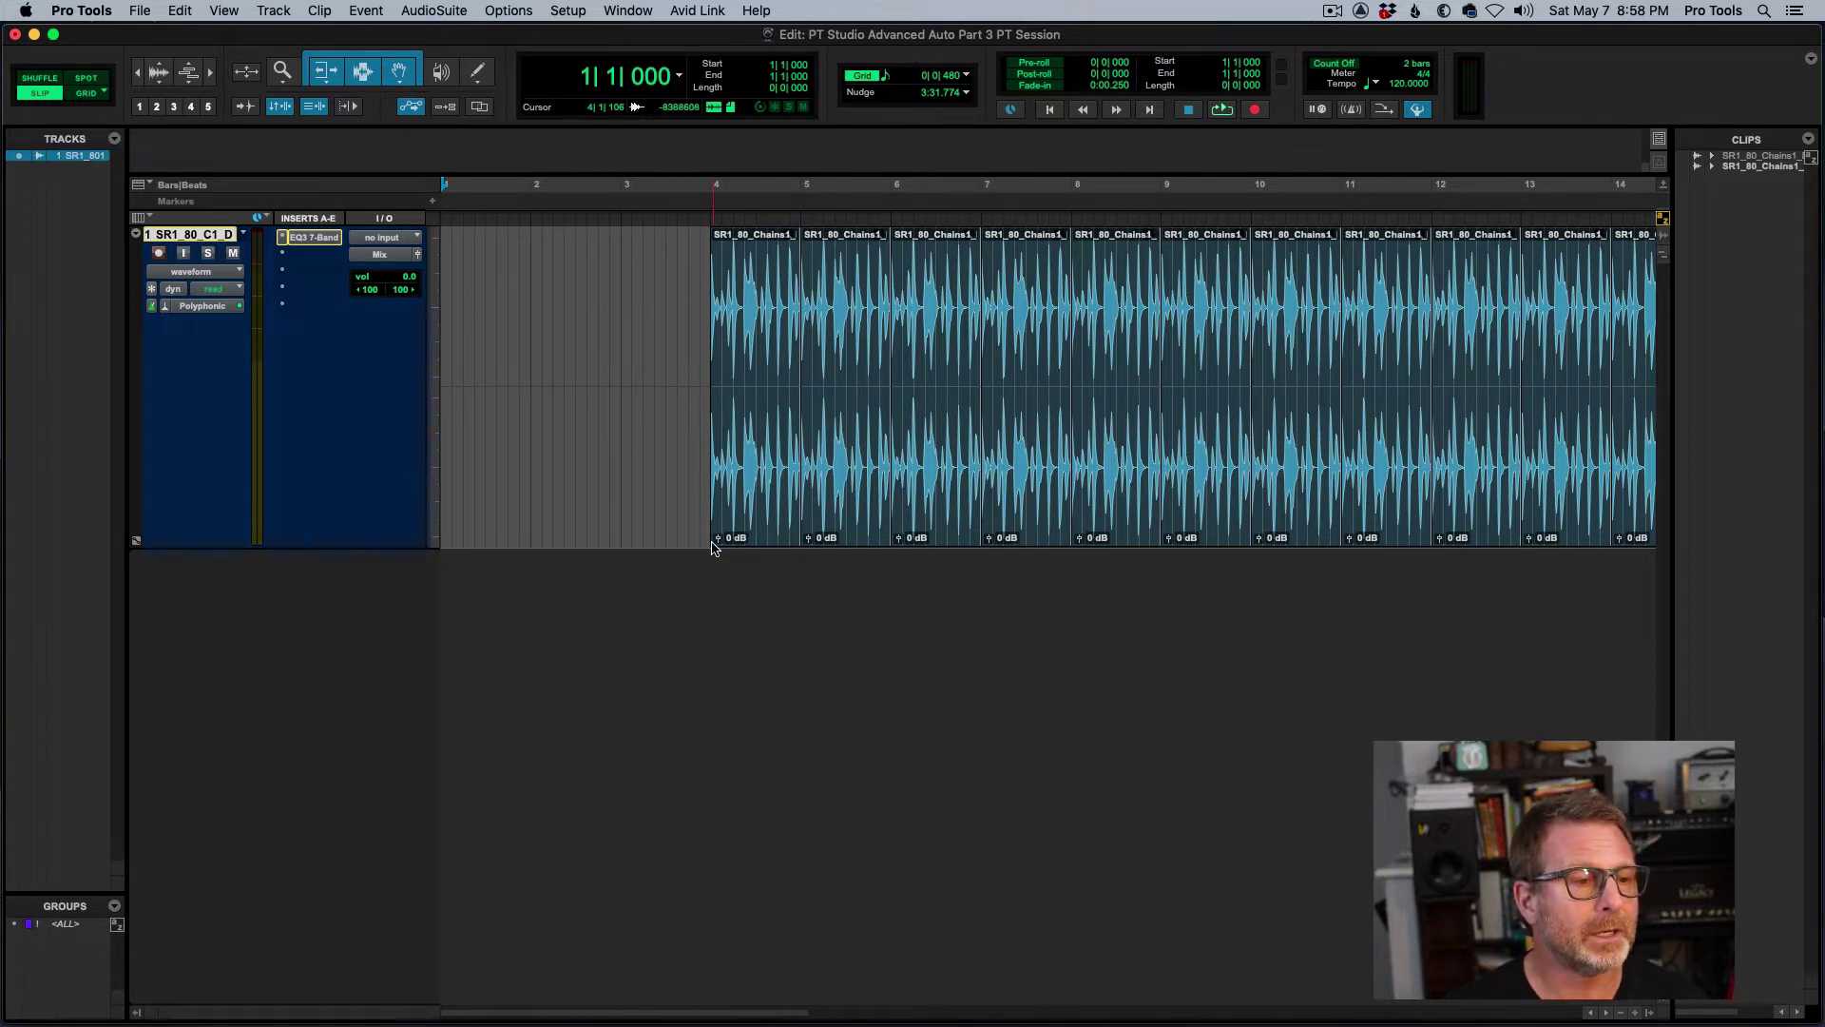
- Lower the first drum clip's gain to -1.8 dB and move the clip earlier to start at about 3|1|437
left_click_drag(719, 538, 719, 544)
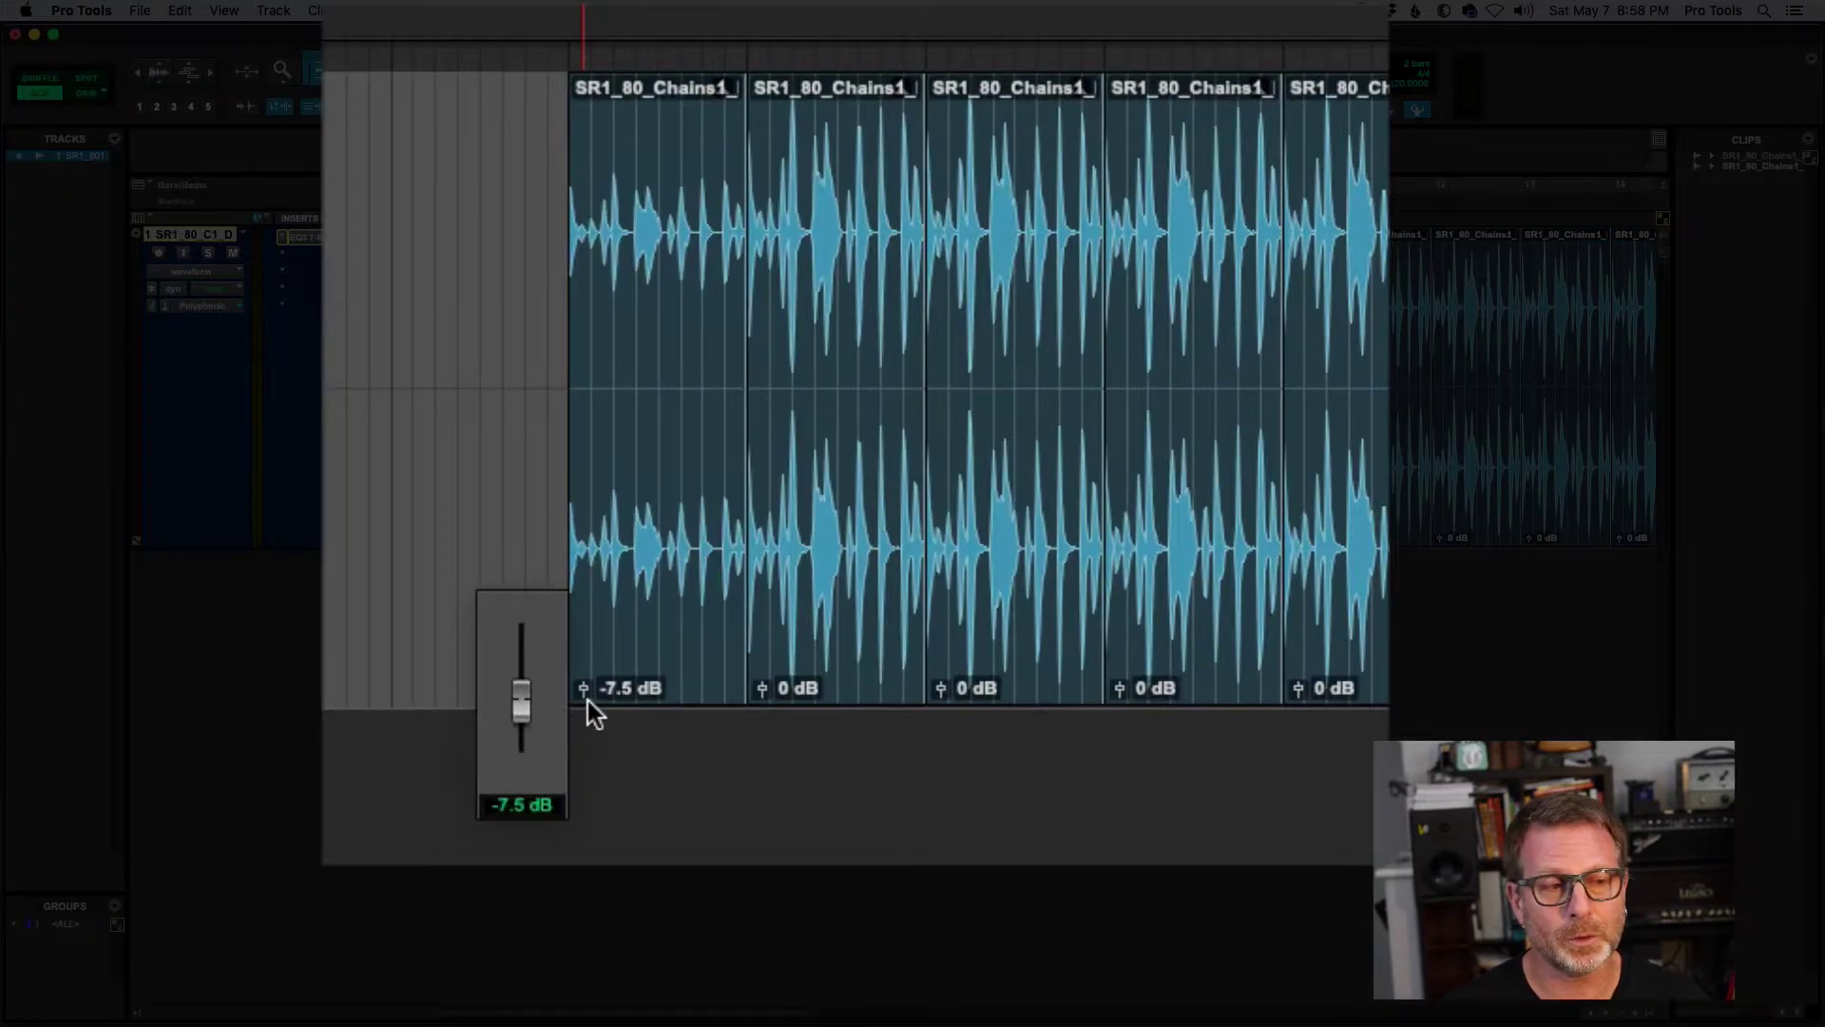
left_click_drag(587, 700, 587, 692)
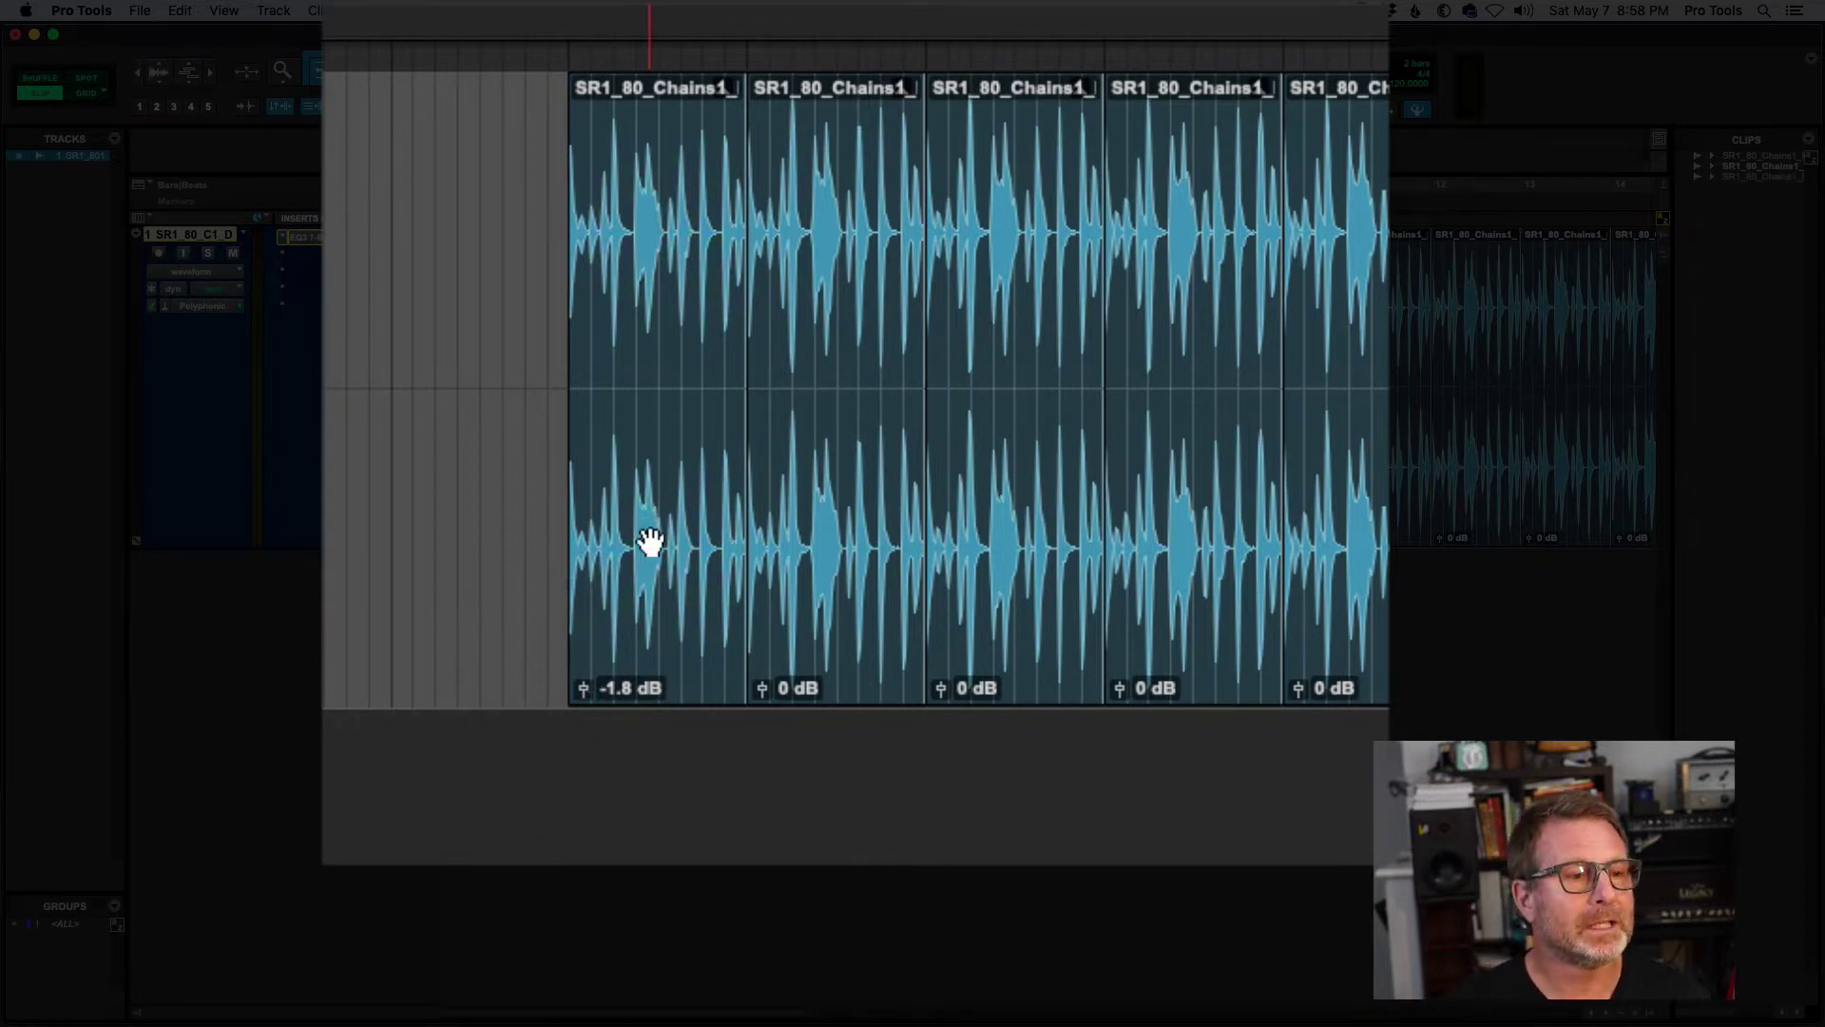
left_click_drag(650, 542, 492, 521)
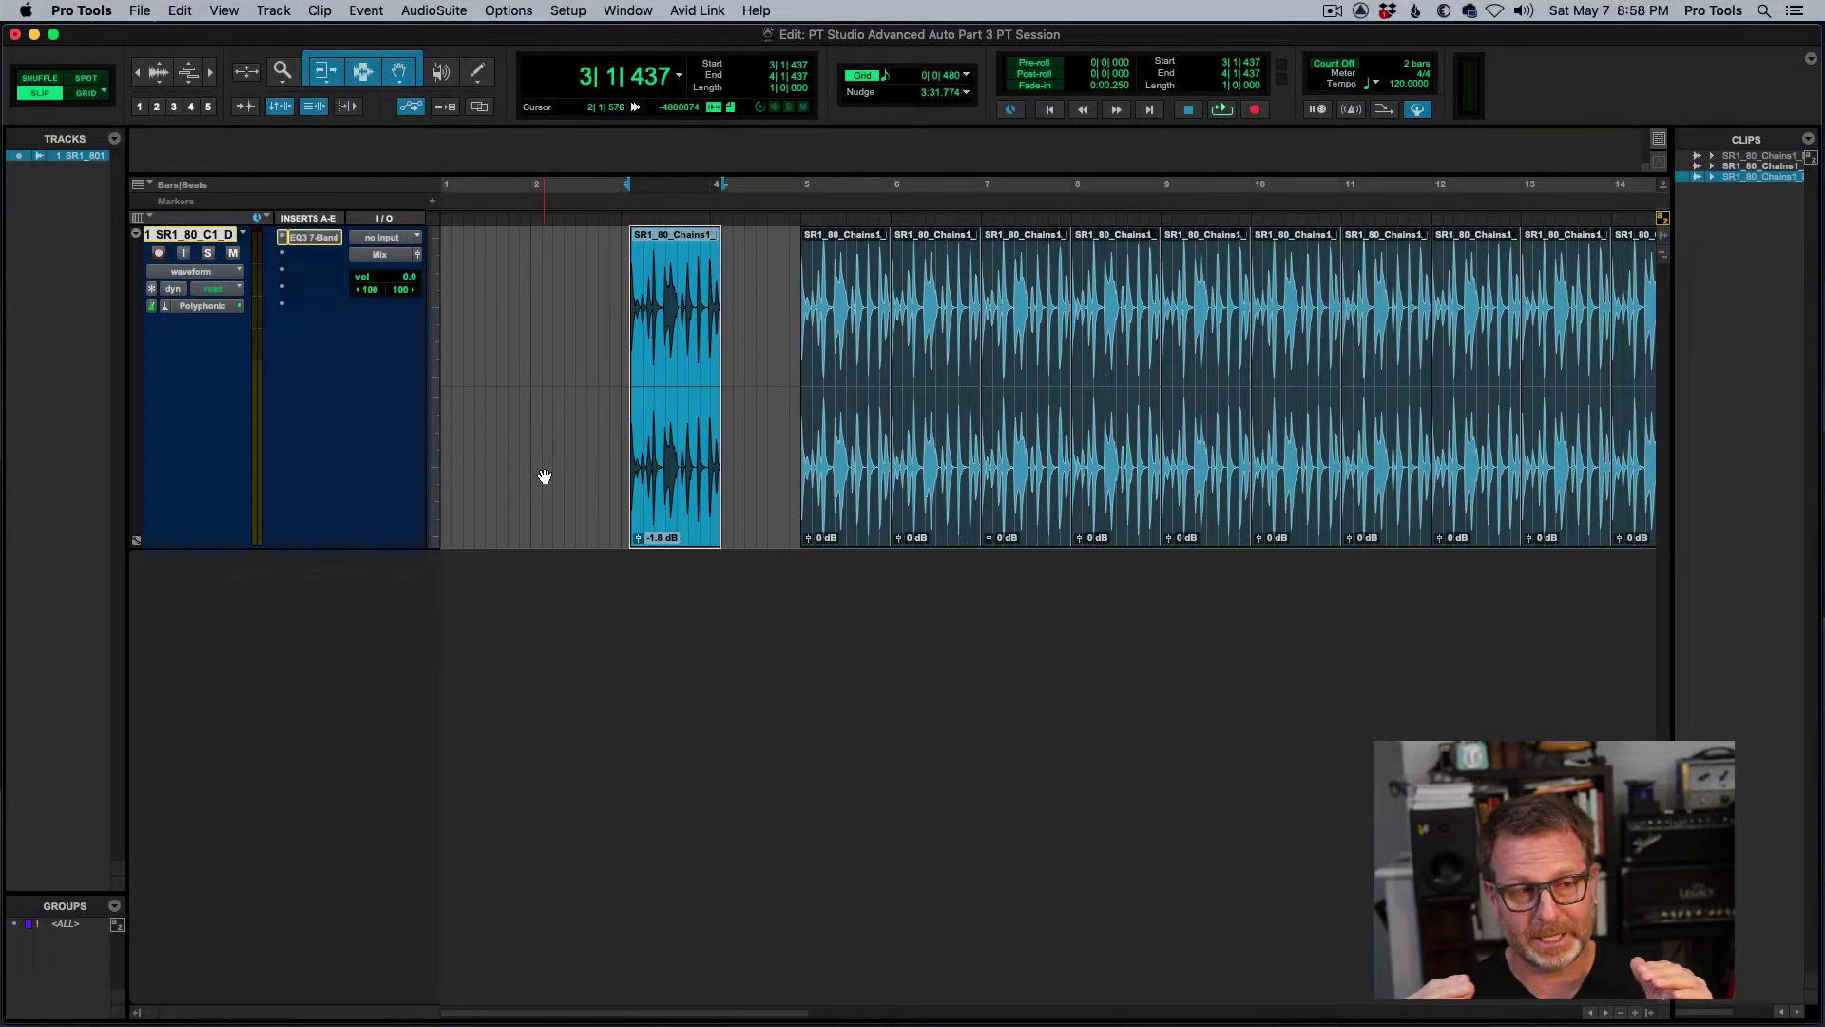
- Turn on the display of the clip gain line for clips
left_click(224, 11)
mouse_move(266, 131)
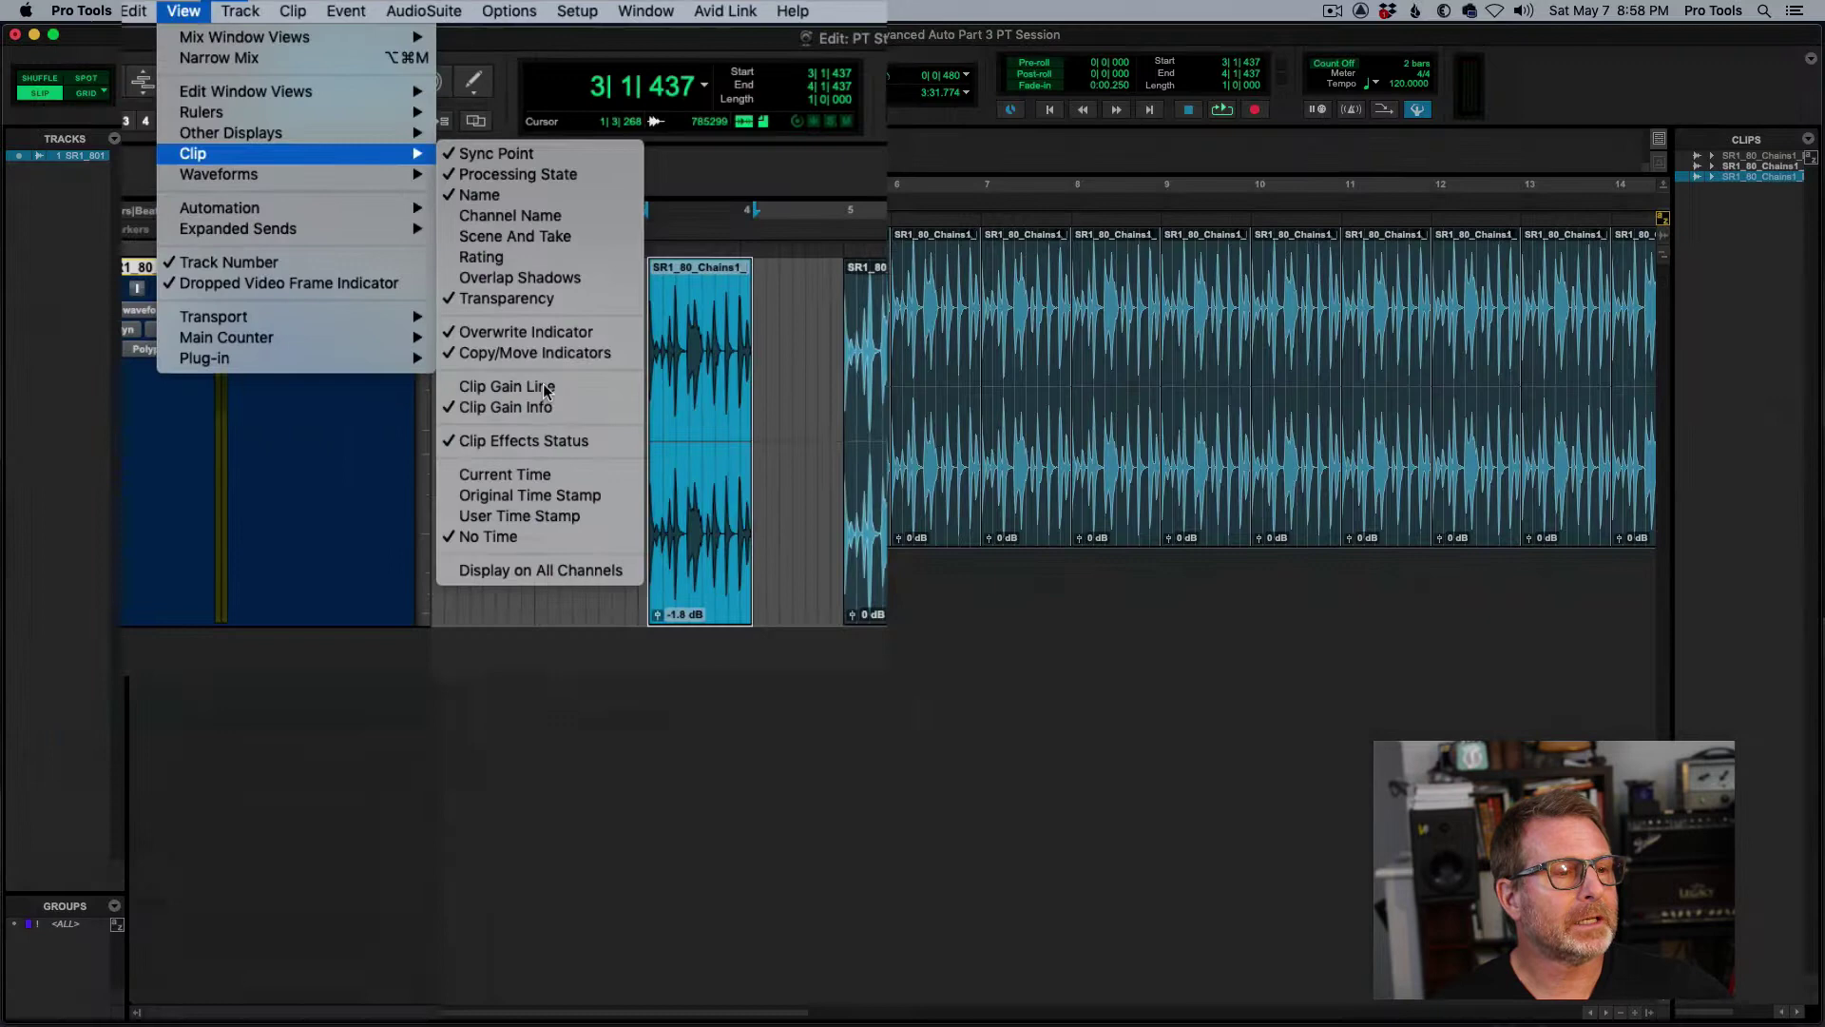
left_click(687, 630)
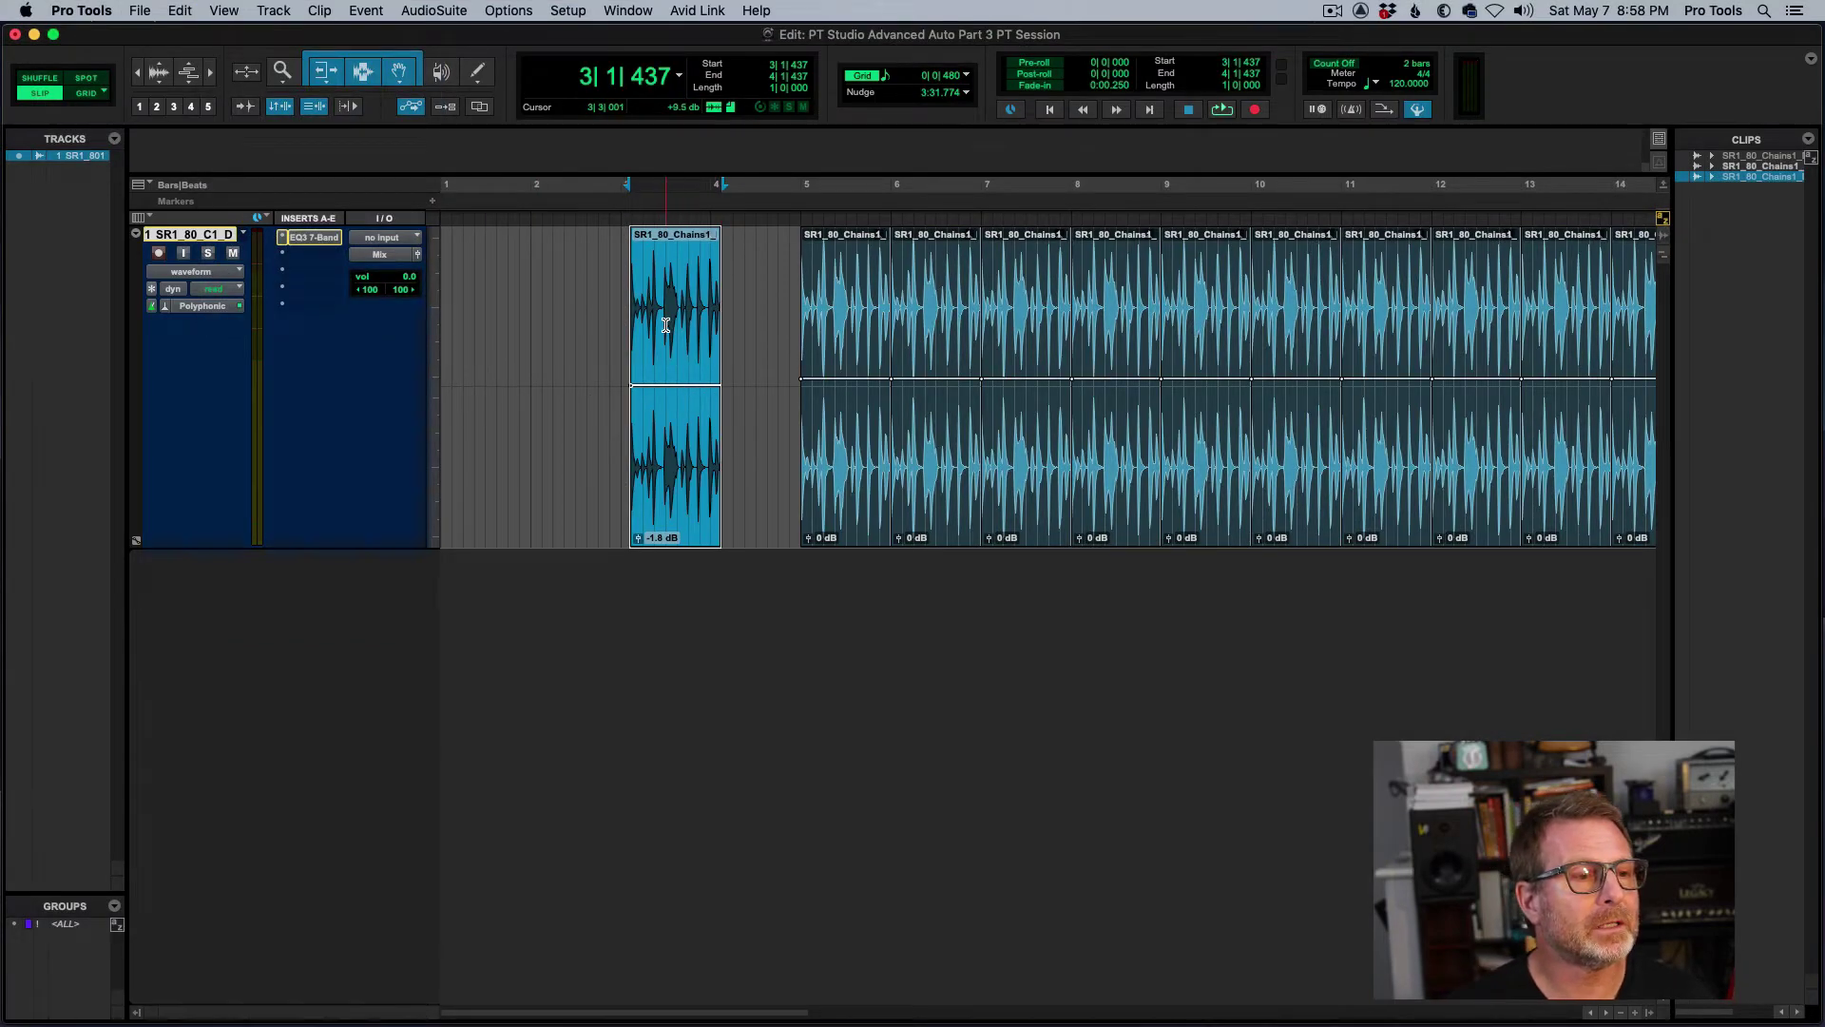
- Raise the bar 3 clip's gain line from 3|2|799 to 3|4|499, and pull a new breakpoint down ahead of the raised section
mouse_move(663, 312)
left_mouse_down()
mouse_move(701, 332)
mouse_move(684, 354)
mouse_move(676, 326)
left_mouse_up()
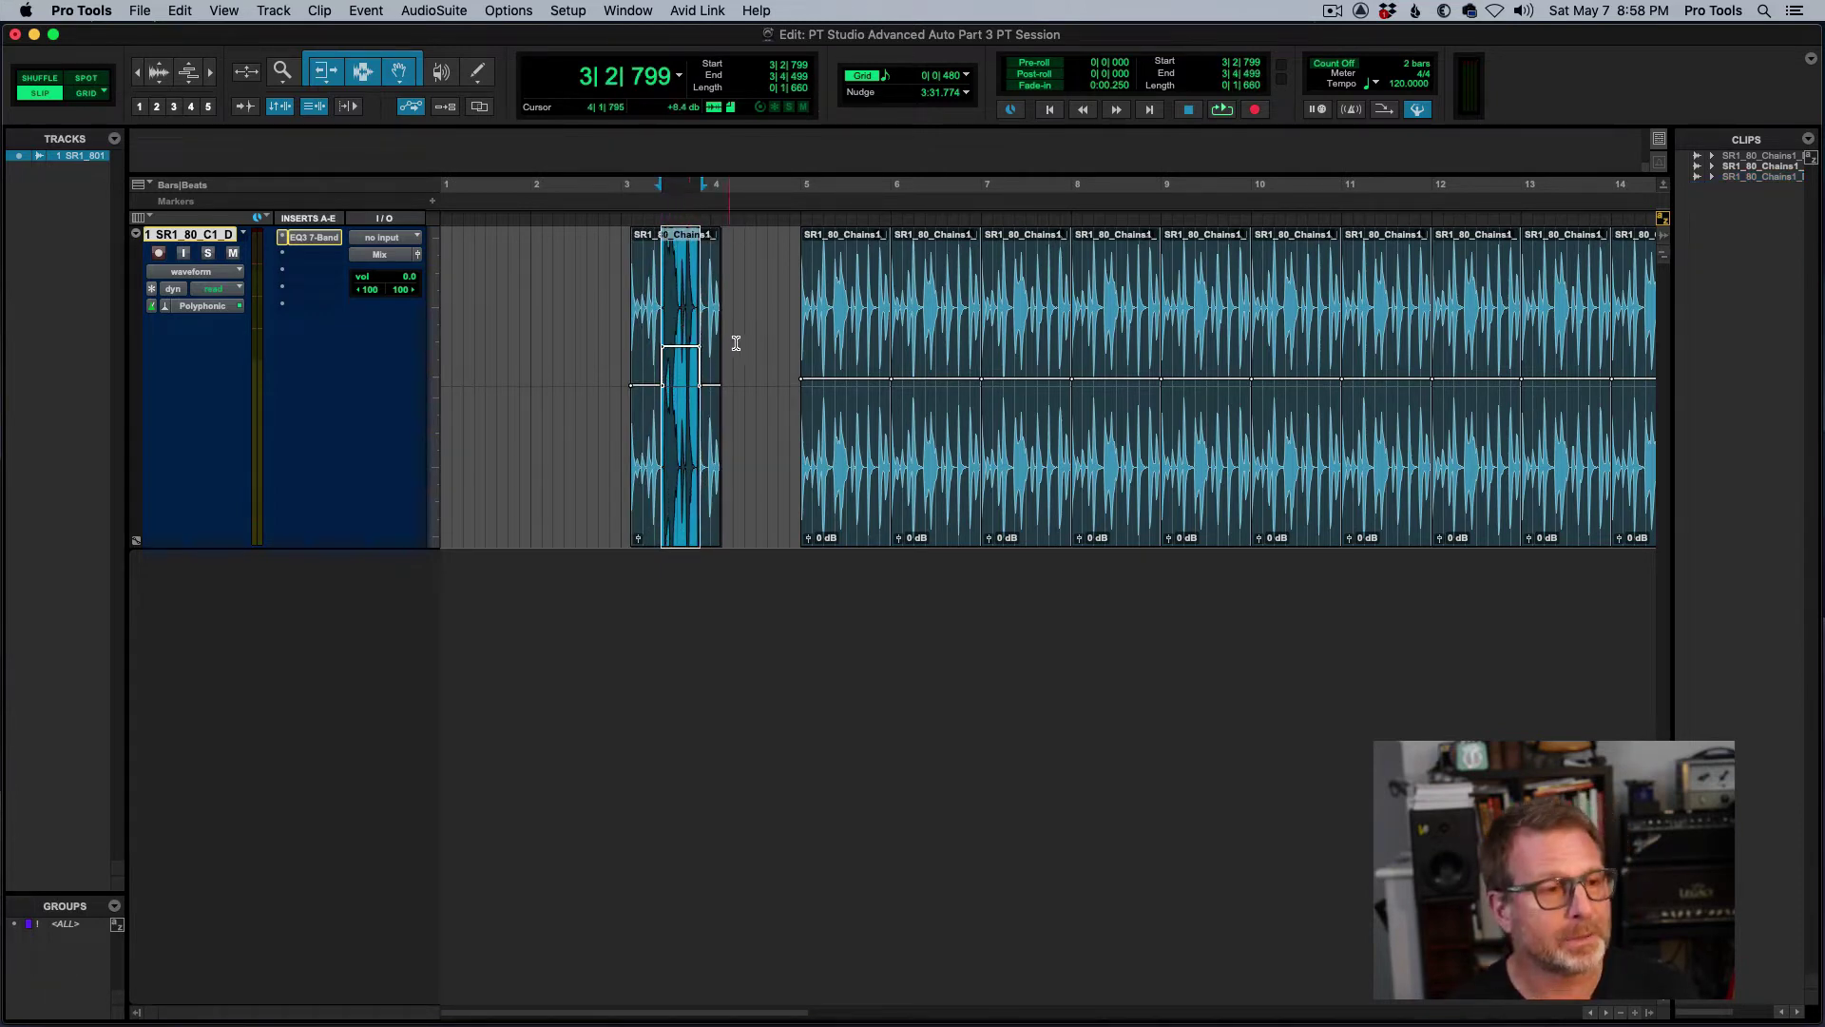
key("super+bracketright")
key("t")
left_click(926, 250)
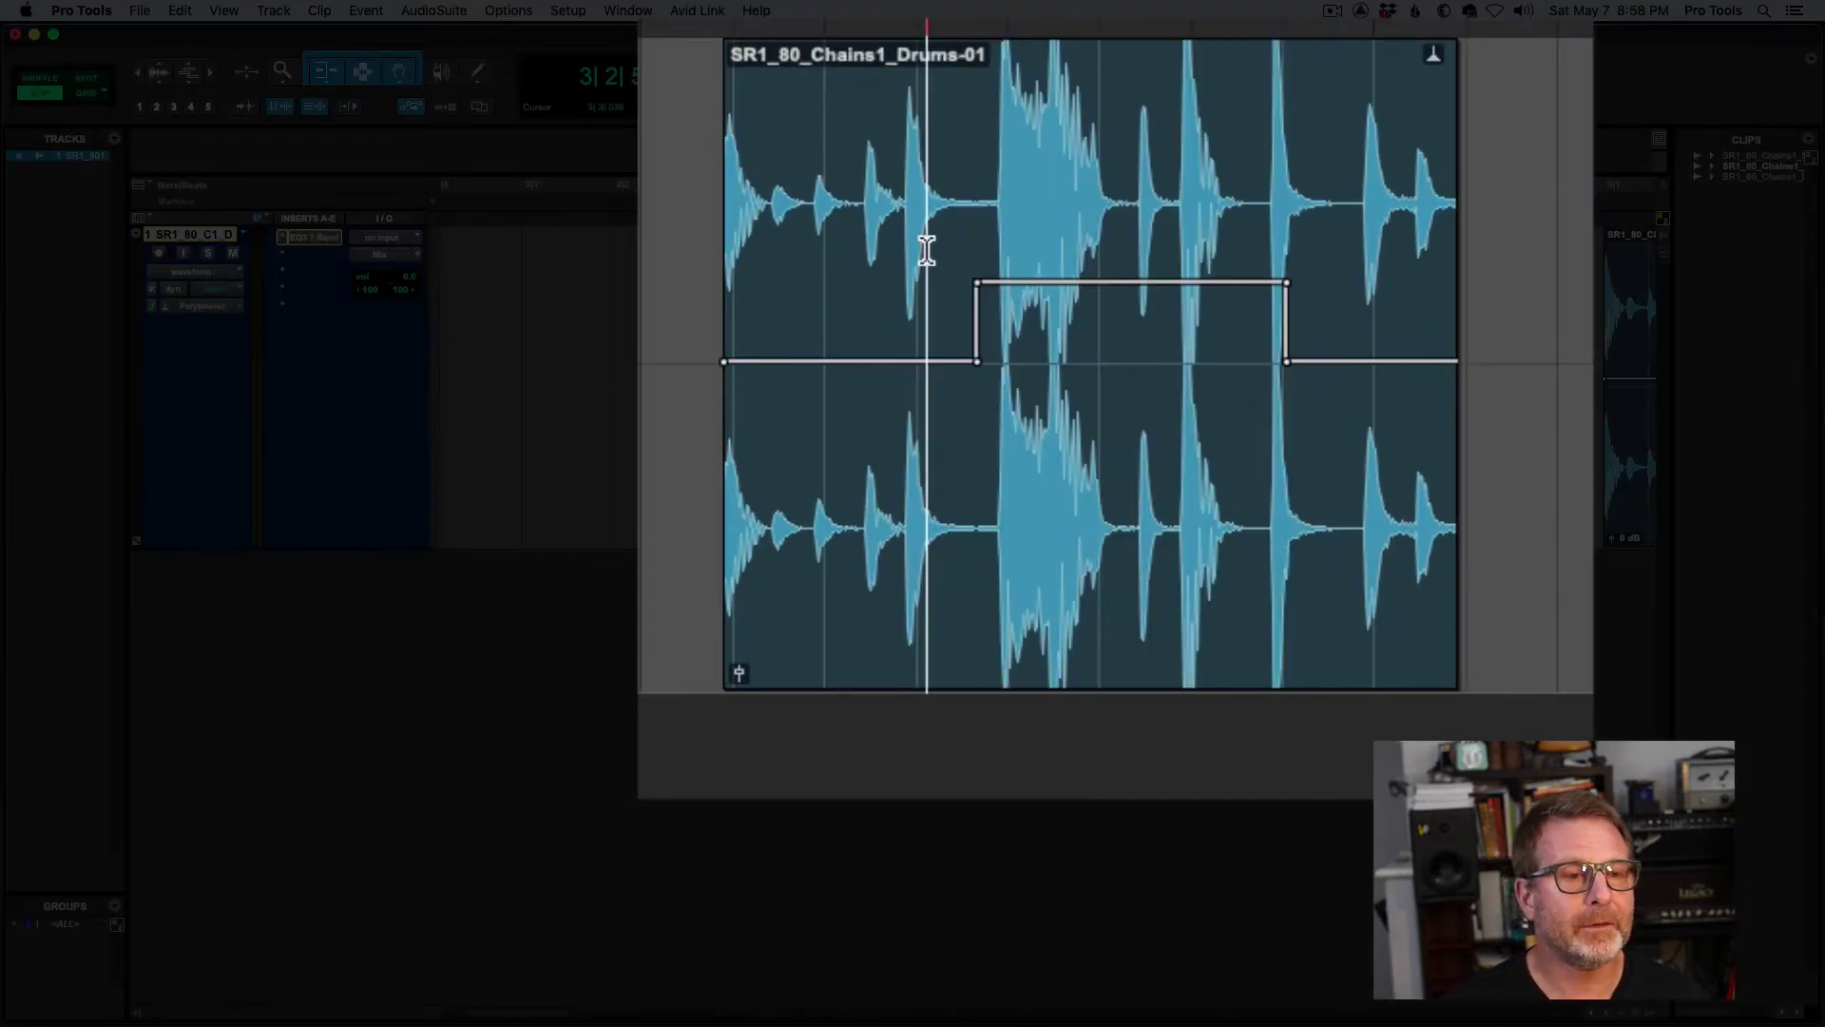
left_click(884, 364)
mouse_move(884, 364)
left_mouse_down()
mouse_move(851, 294)
mouse_move(847, 453)
mouse_move(871, 353)
left_mouse_up()
left_click_drag(914, 463, 889, 423)
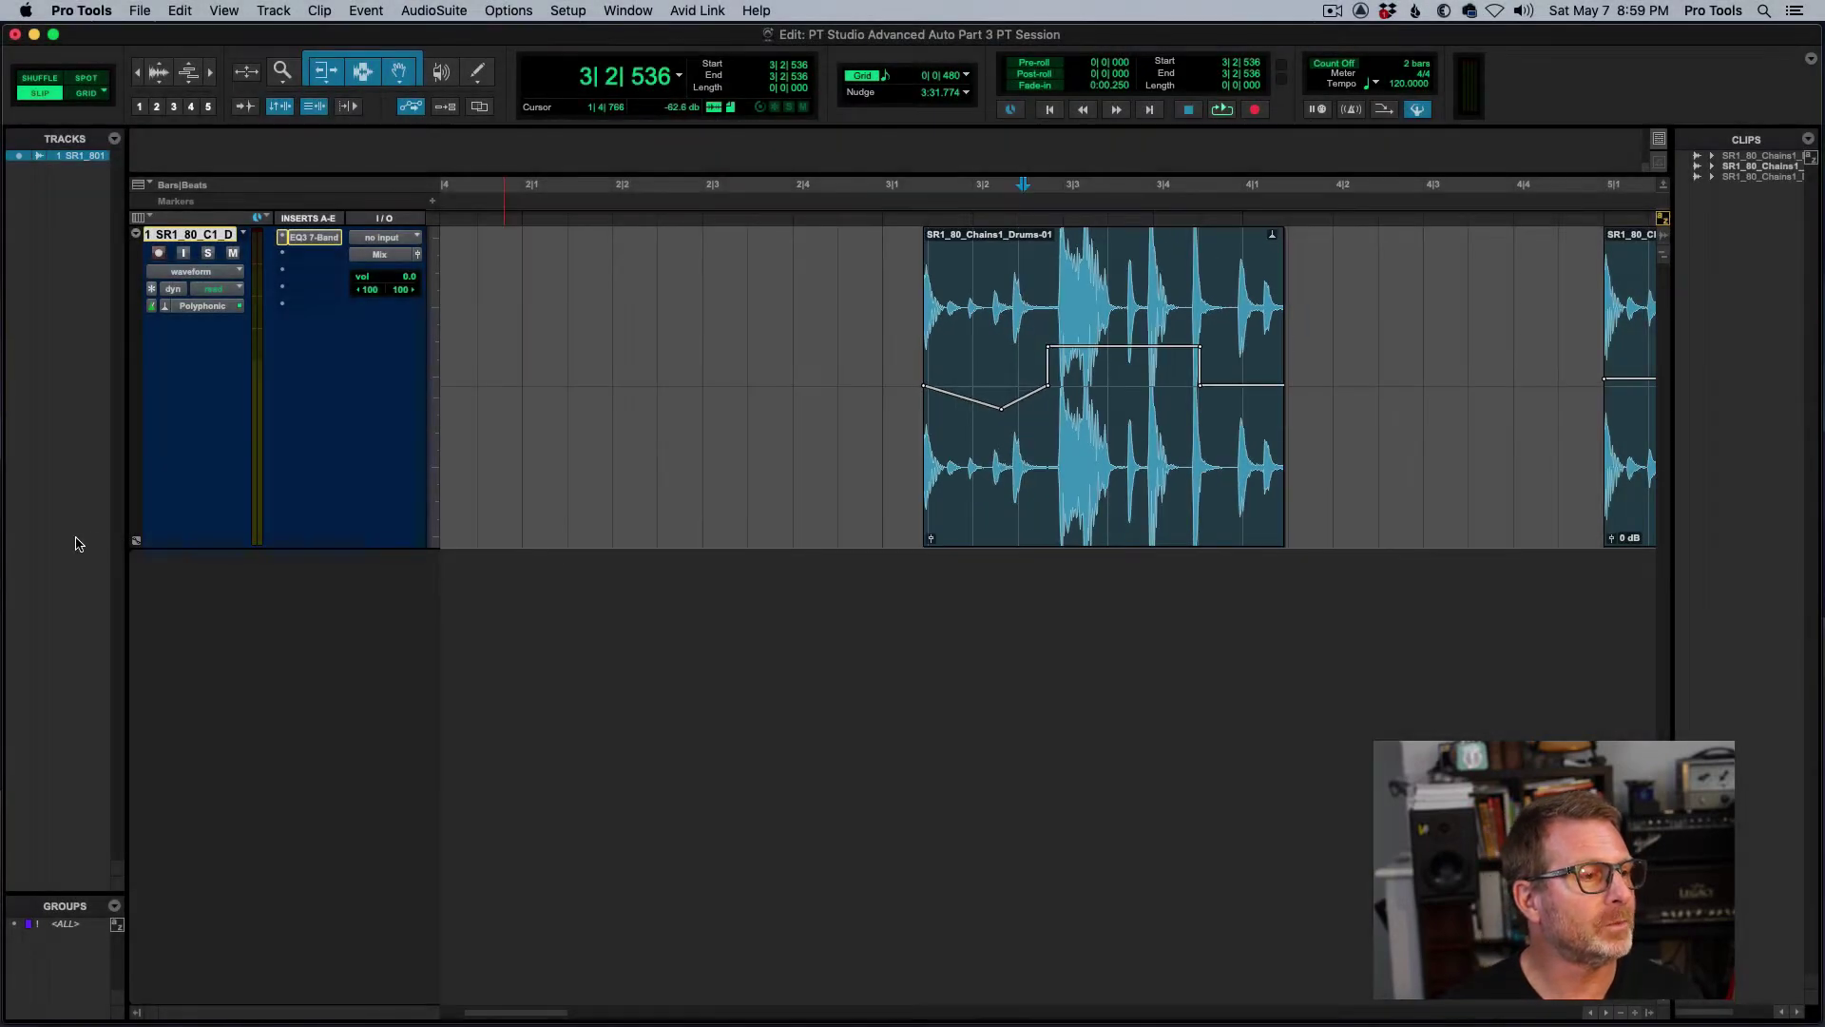
- Show an automation lane beneath the drum track and set it to display volume
left_click(136, 540)
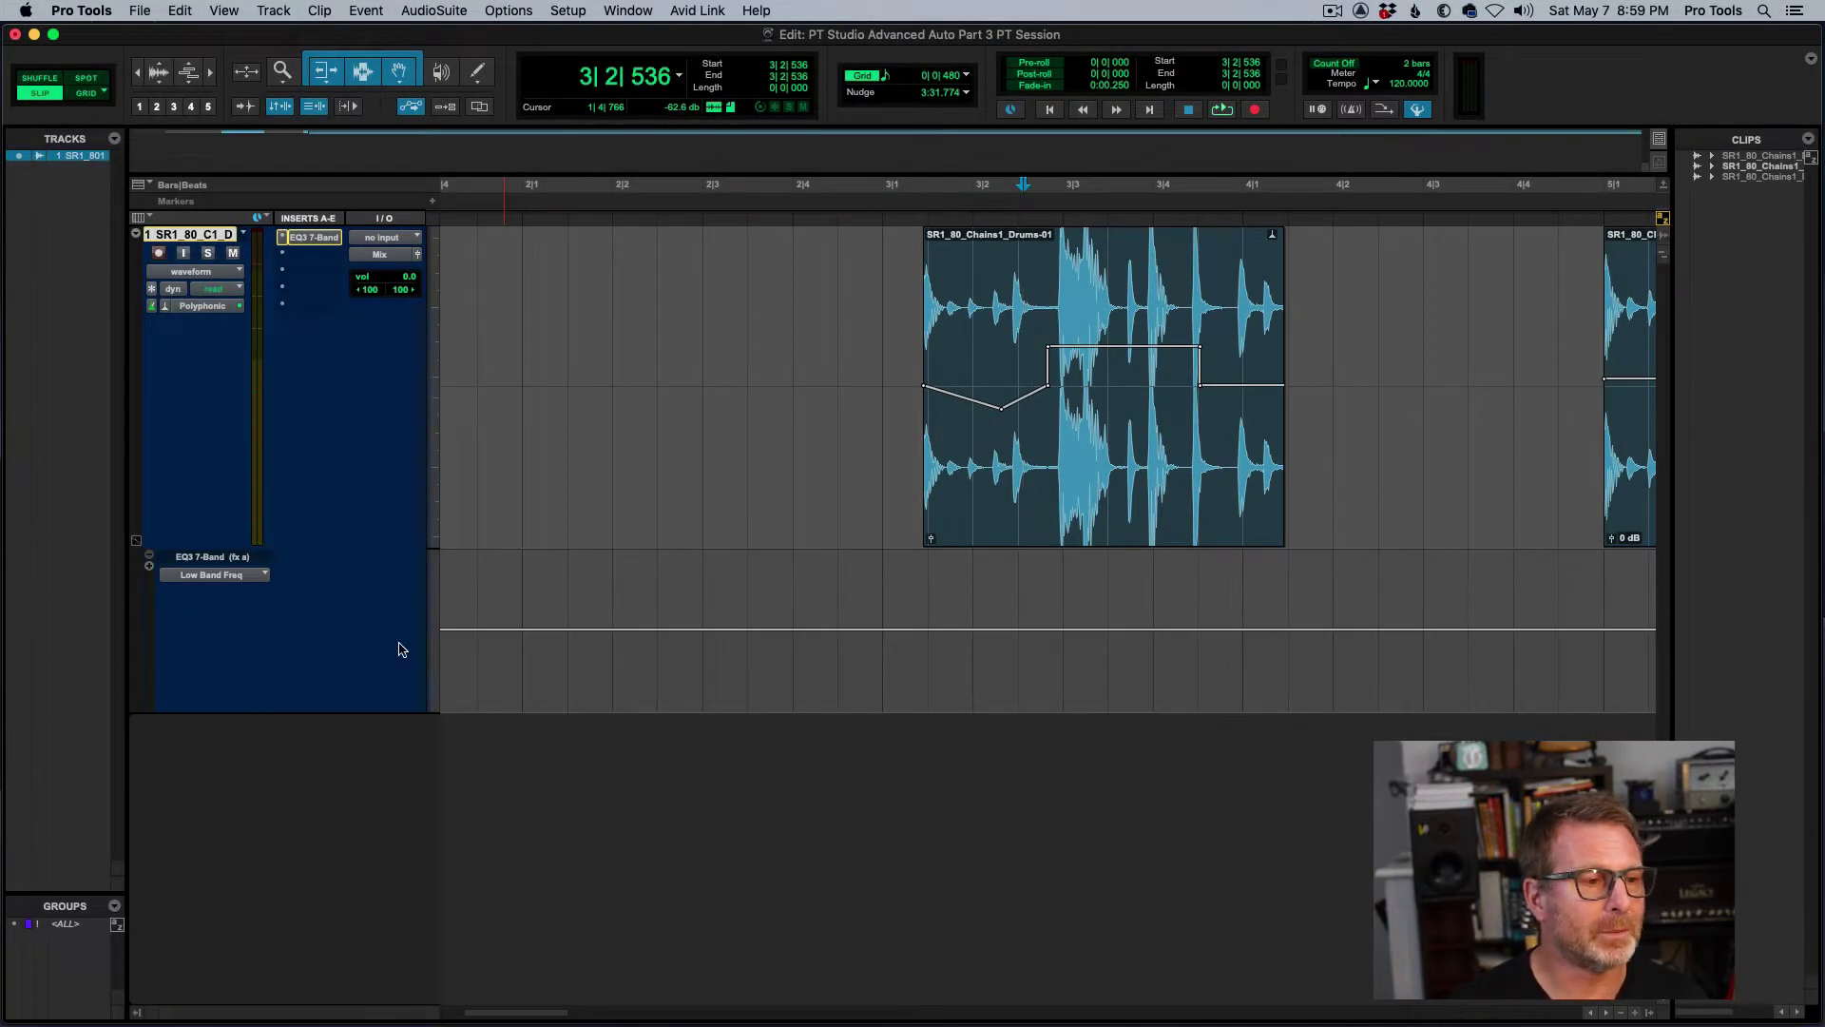
left_click(201, 576)
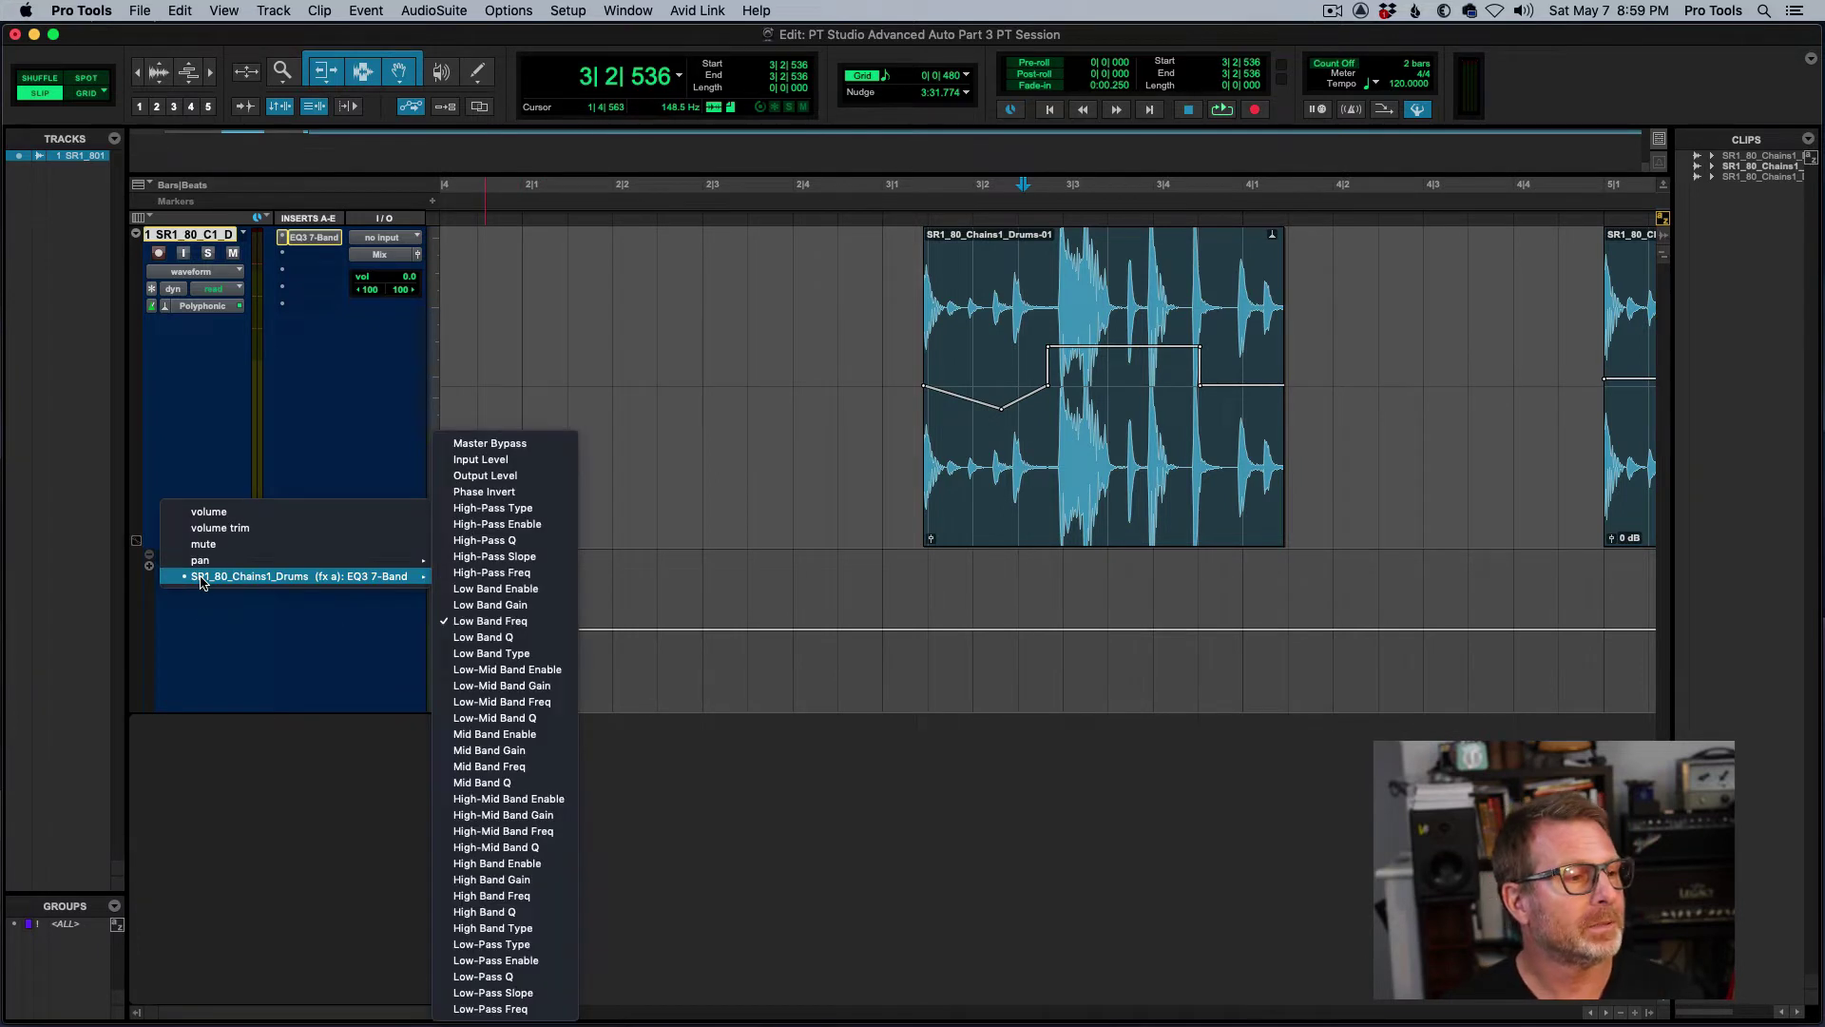
left_click(207, 516)
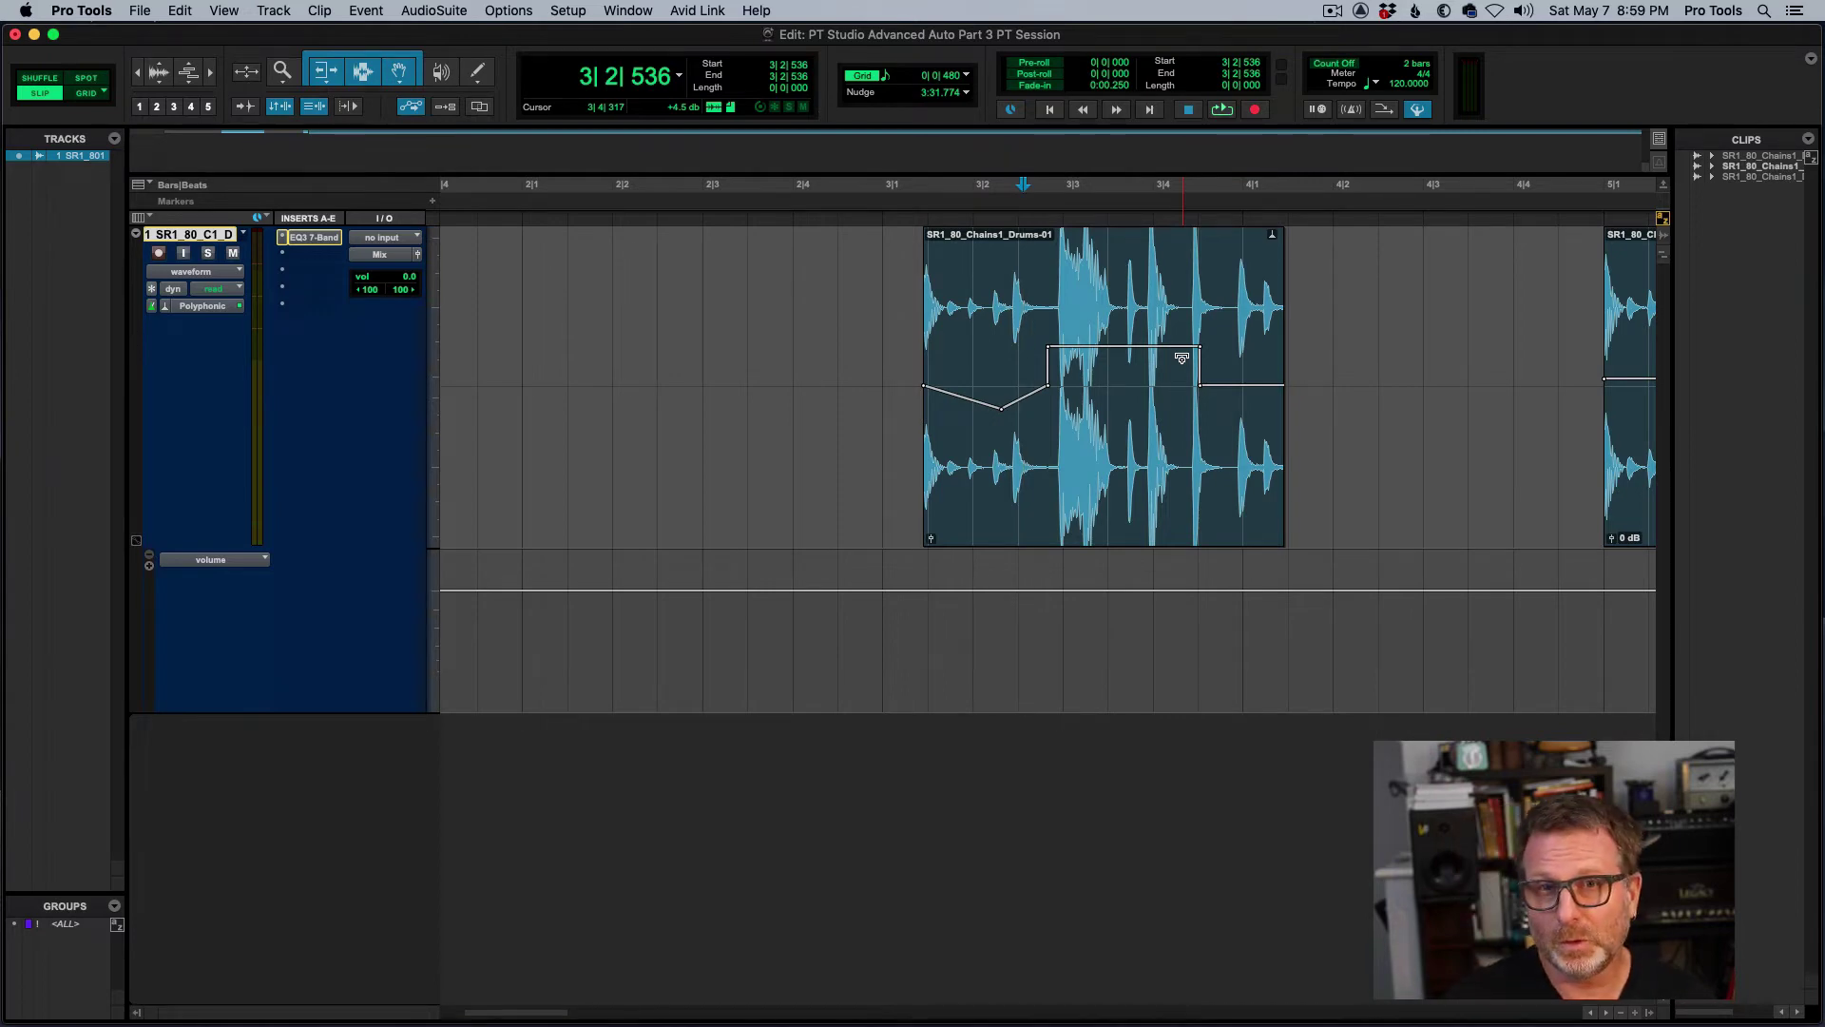
- Set the drum track's automation mode to touch and record volume fader moves from about bar 2 to bar 12
key("super+[")
key("super+[")
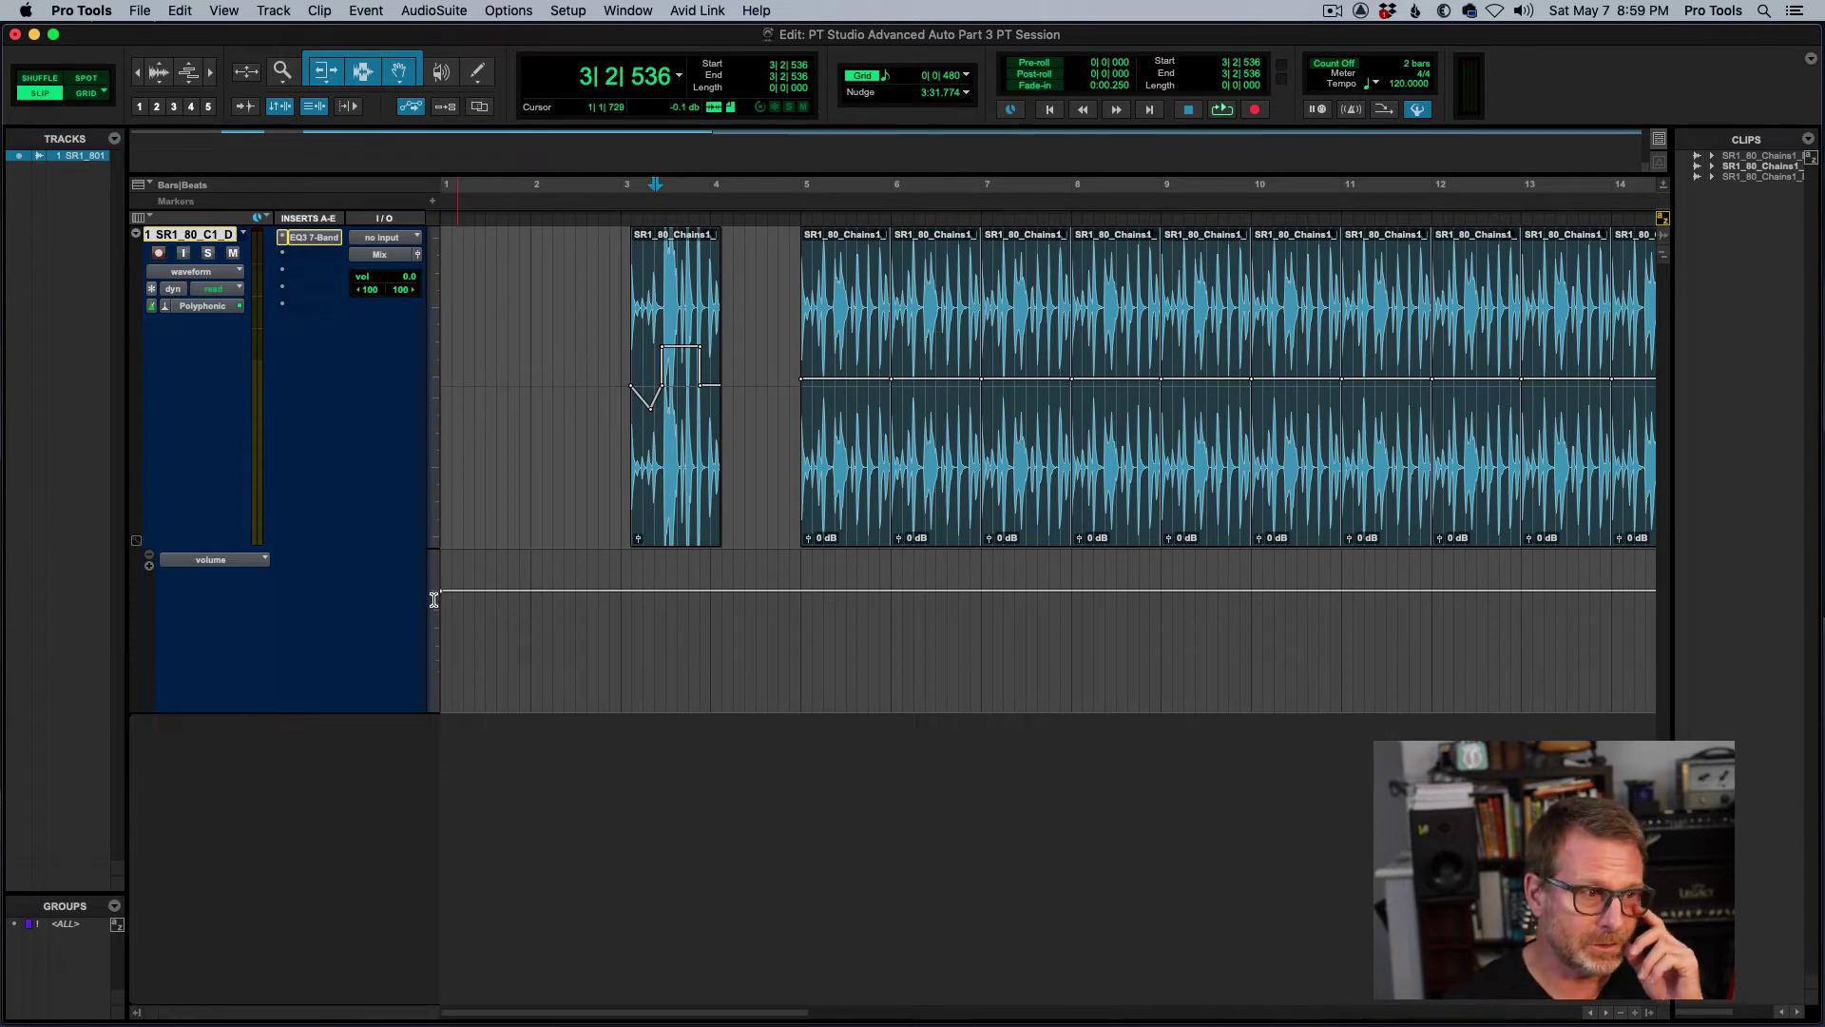
left_click(221, 291)
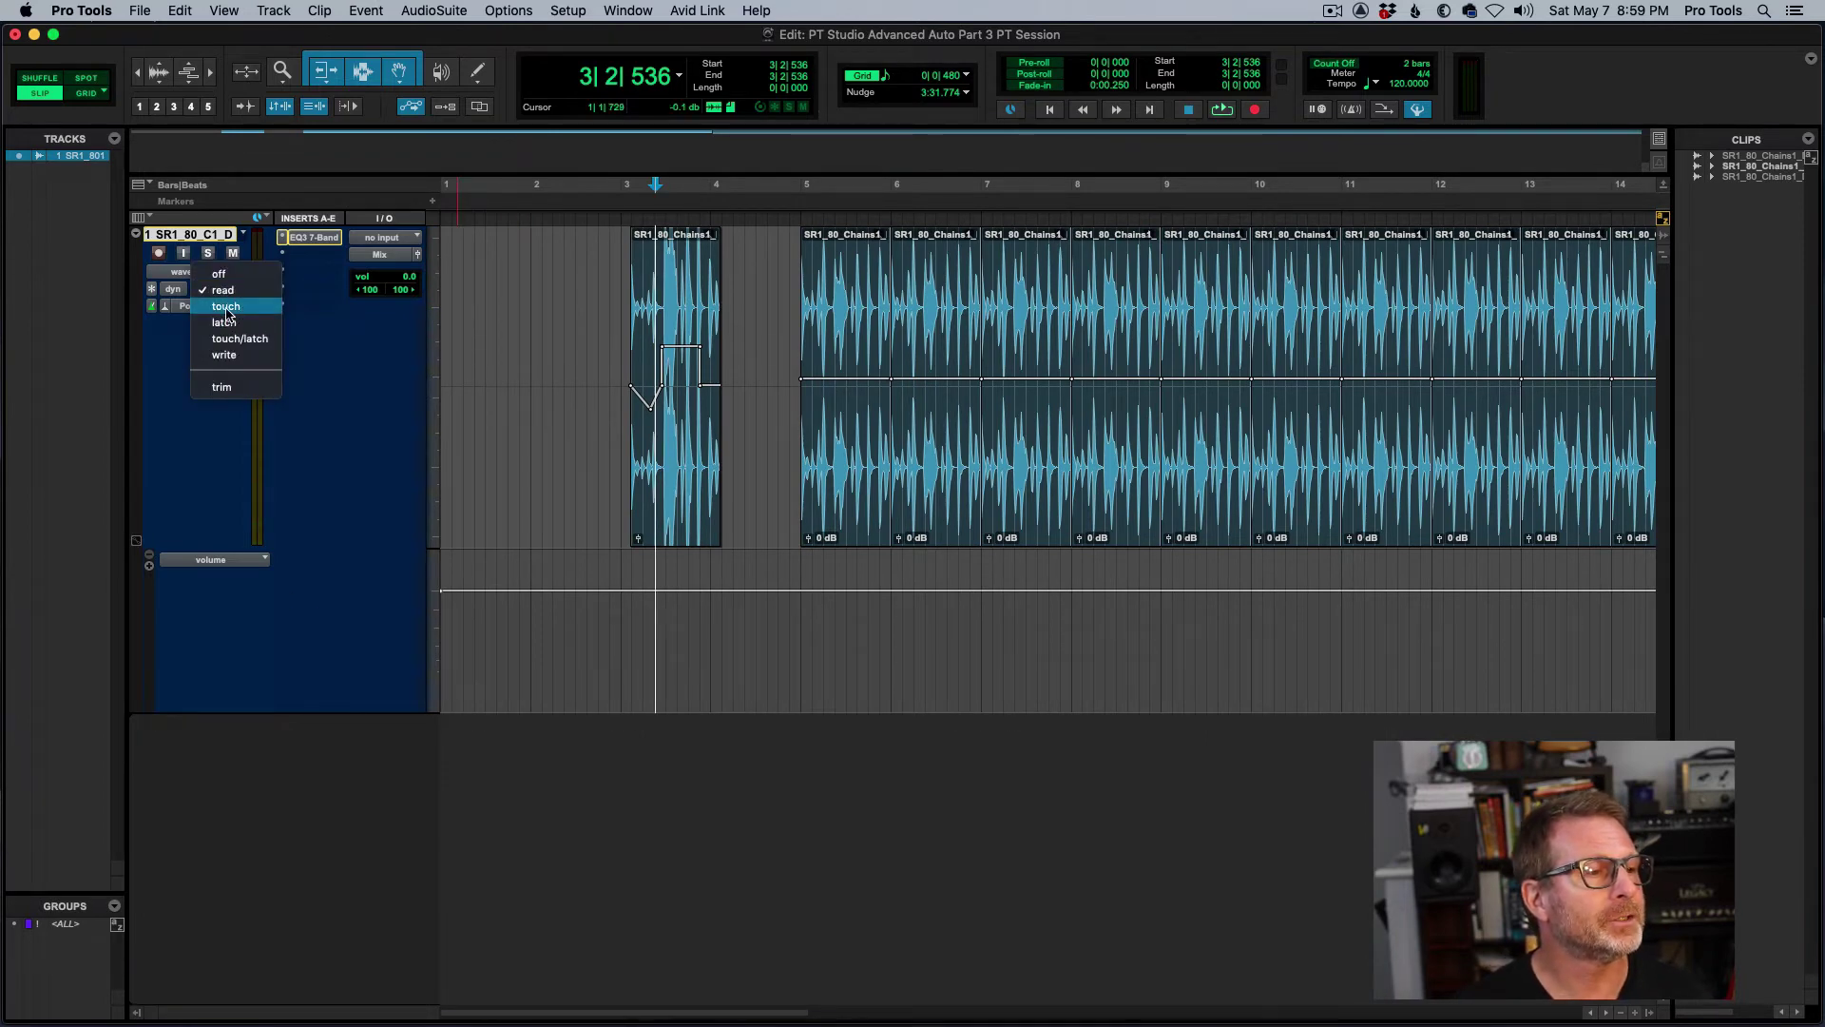
left_click(225, 305)
left_click(548, 626)
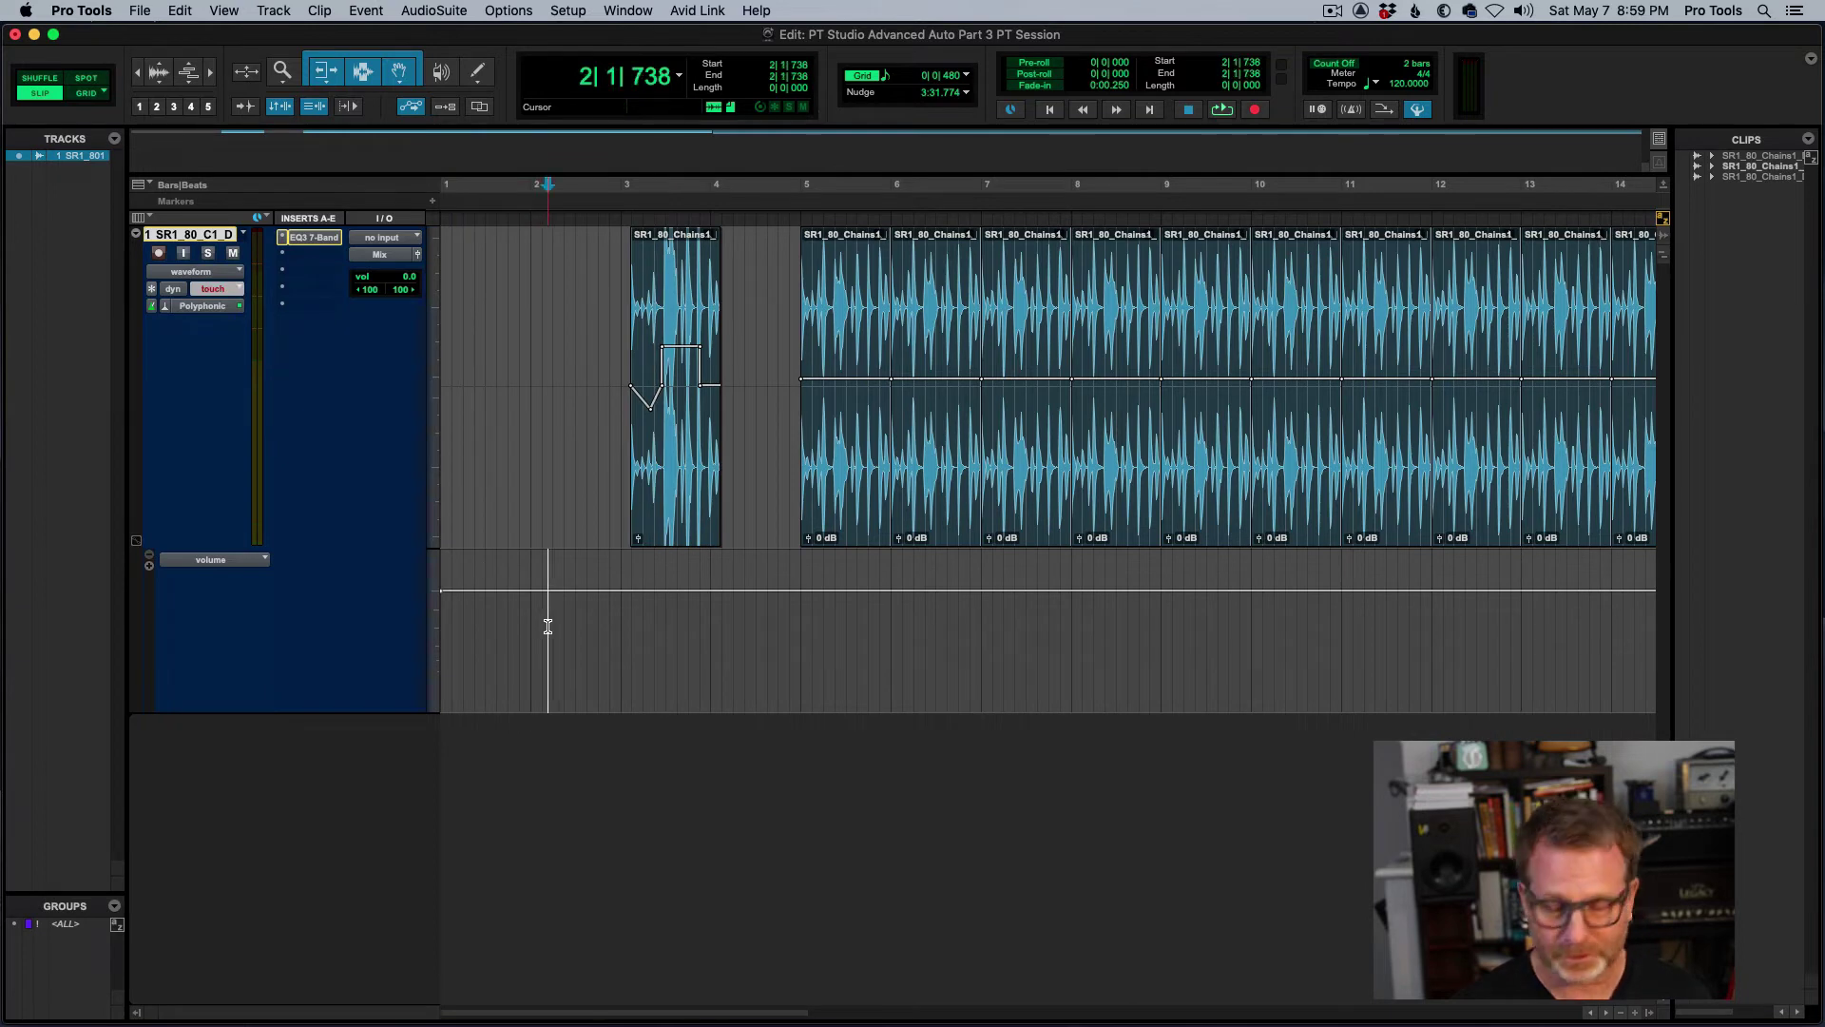
key("space")
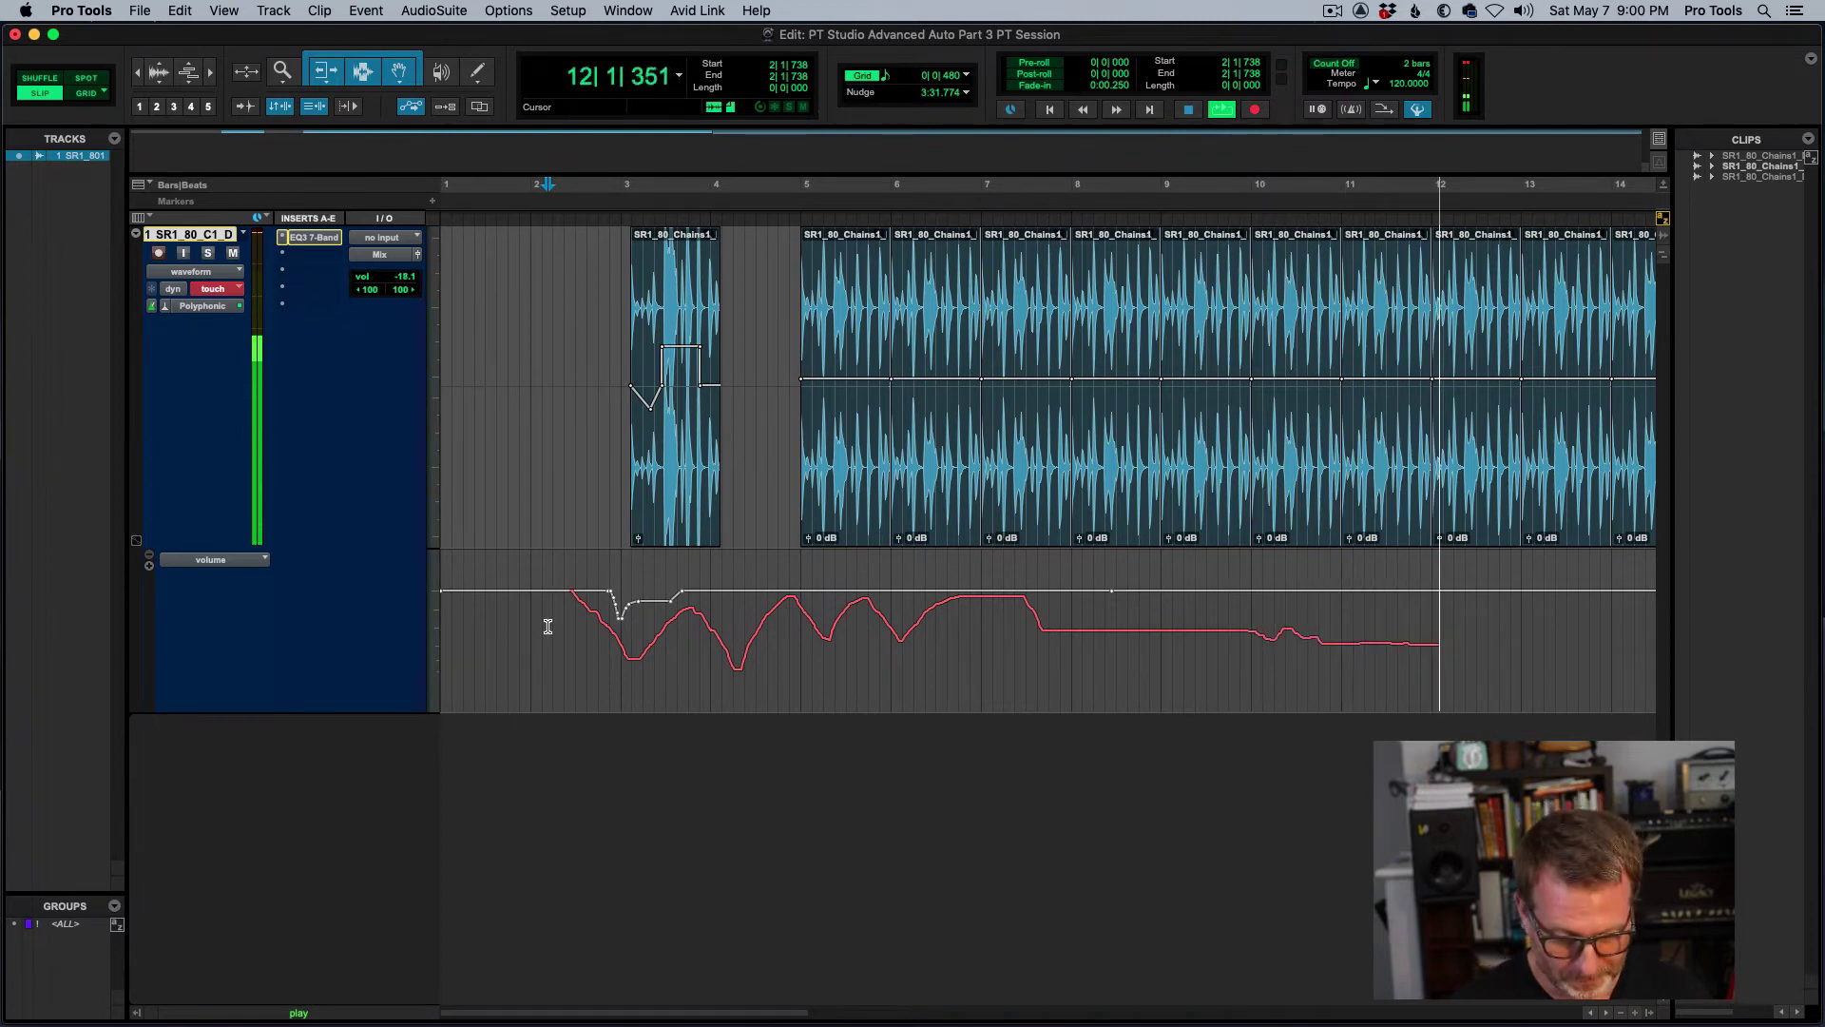
key("space")
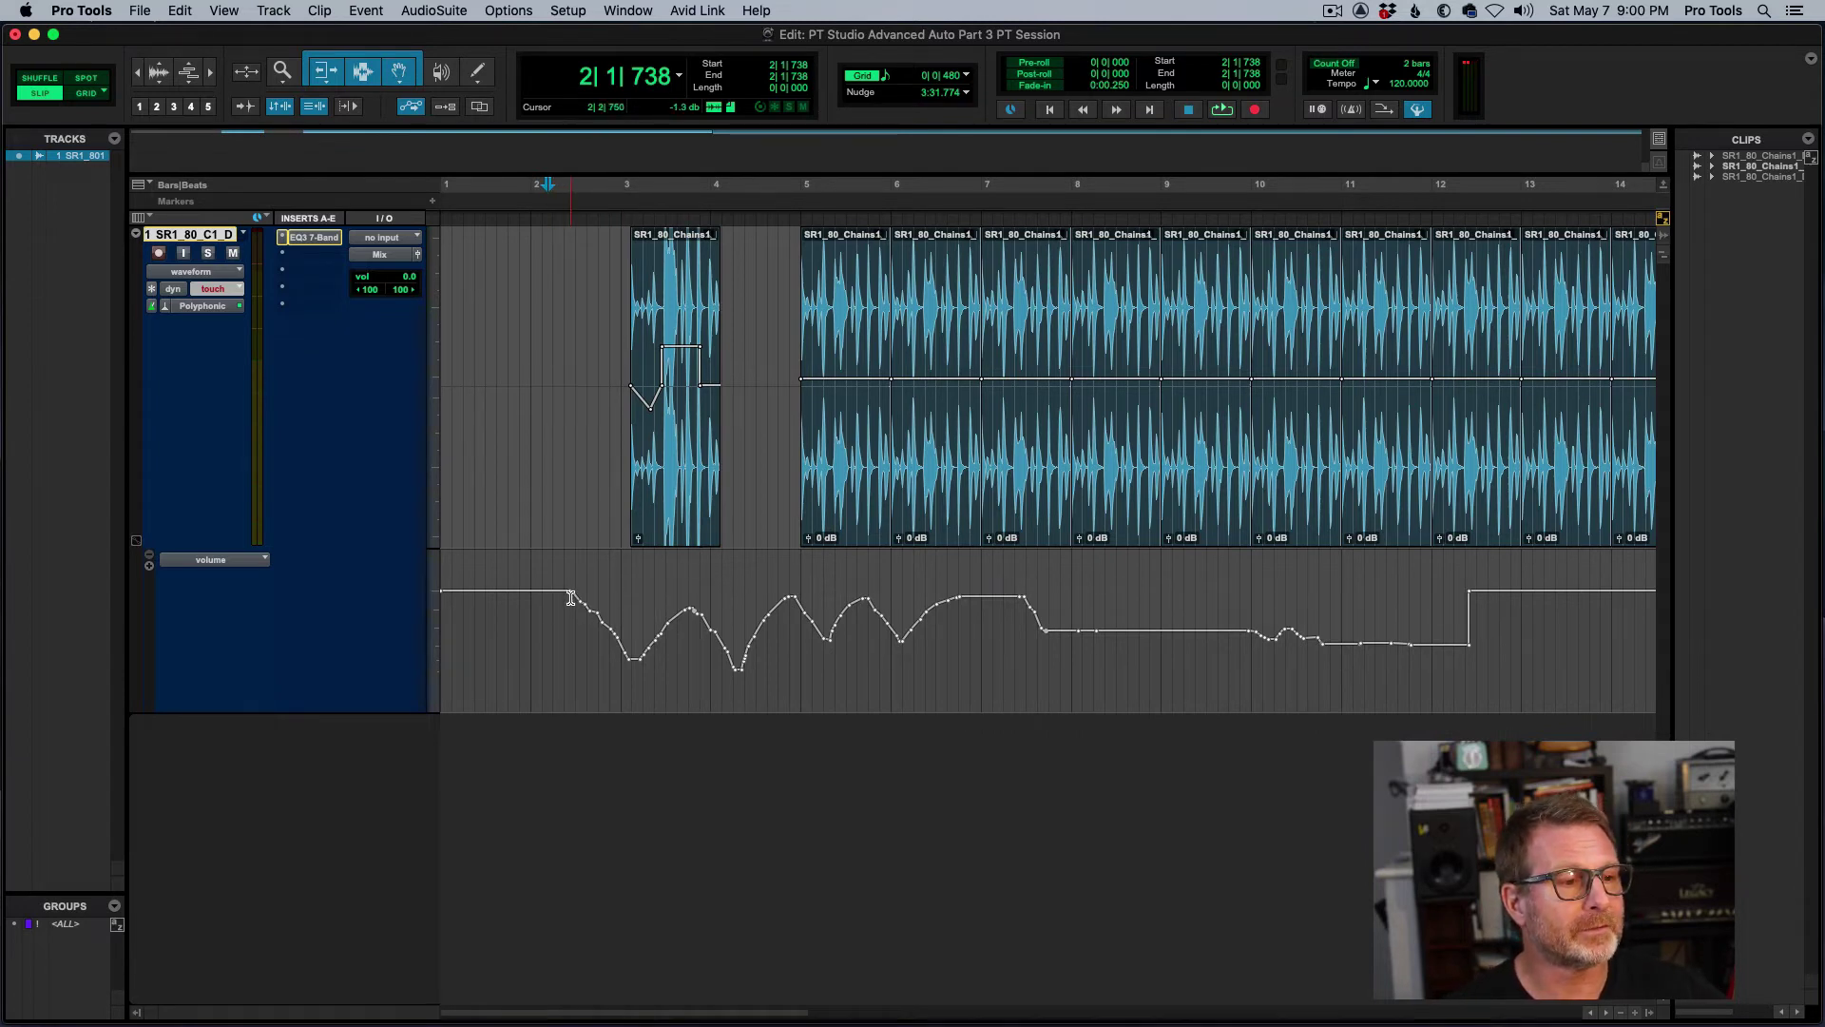
- Select the recorded volume automation from 2|2|750 to 12|4|049, and compare it in the track's volume view before returning to waveform
left_click_drag(571, 601, 1501, 623)
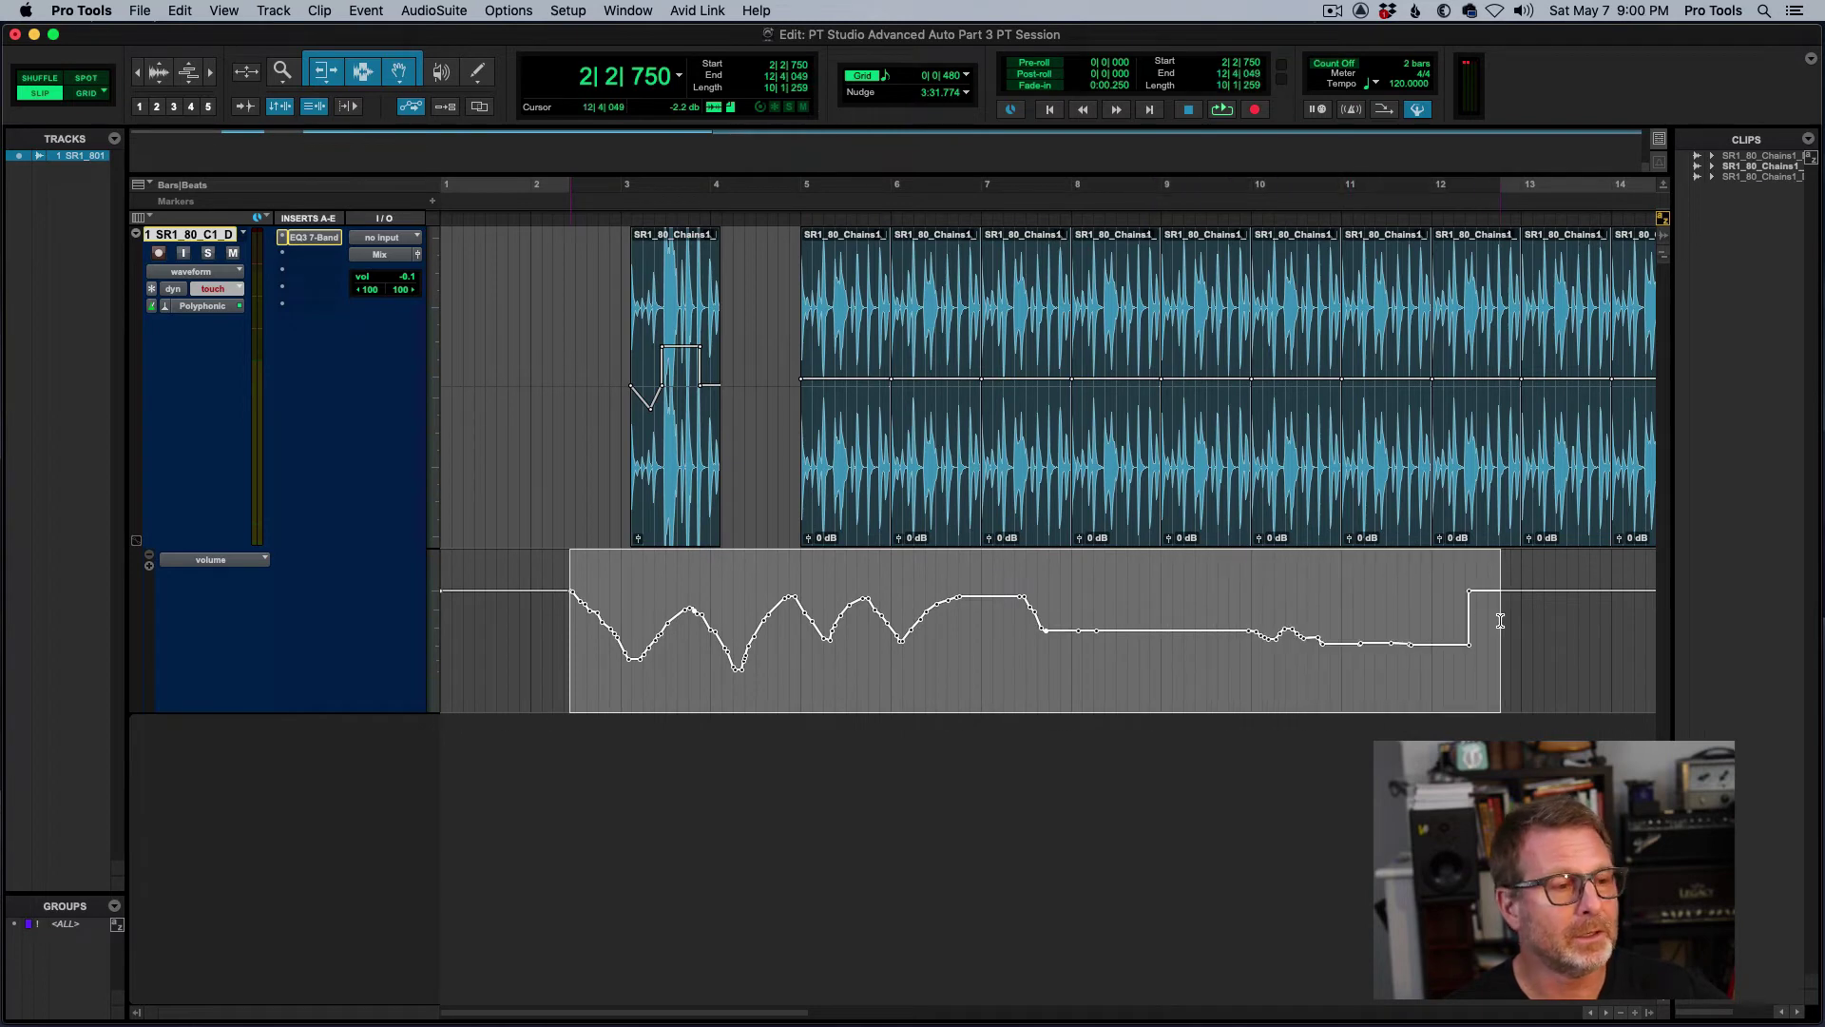
left_click(202, 272)
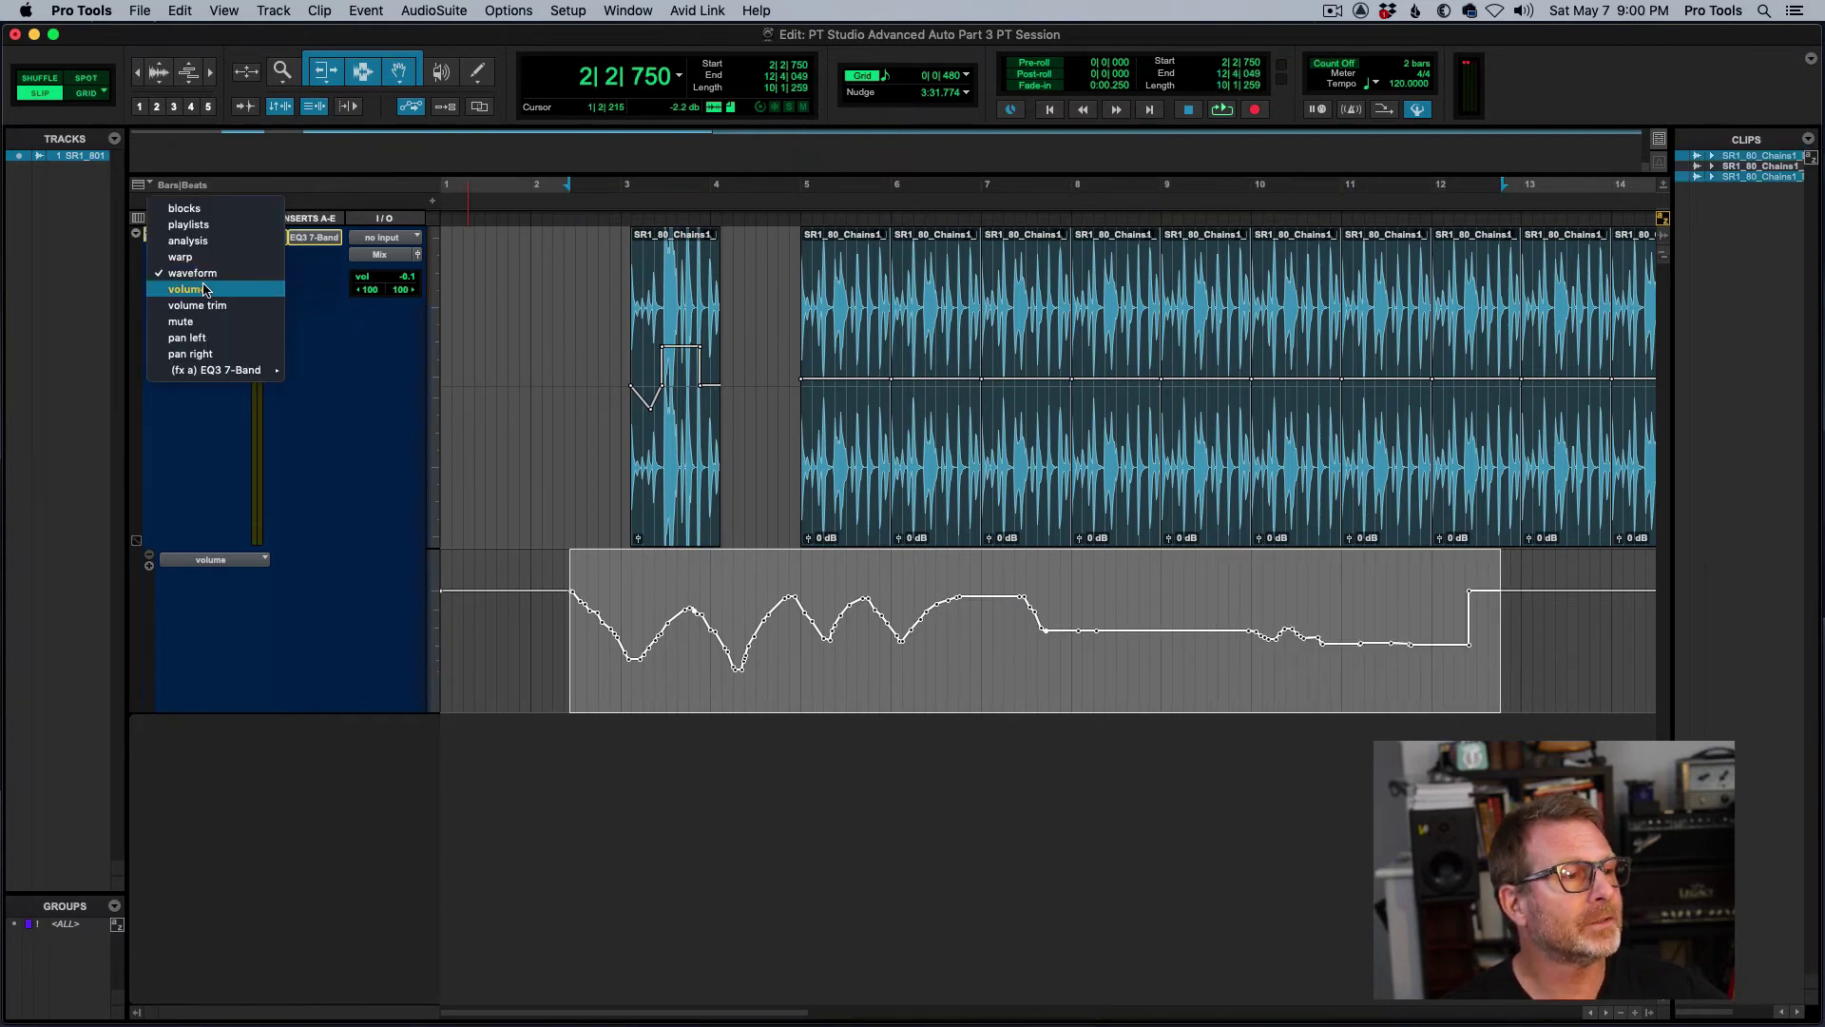
left_click(203, 288)
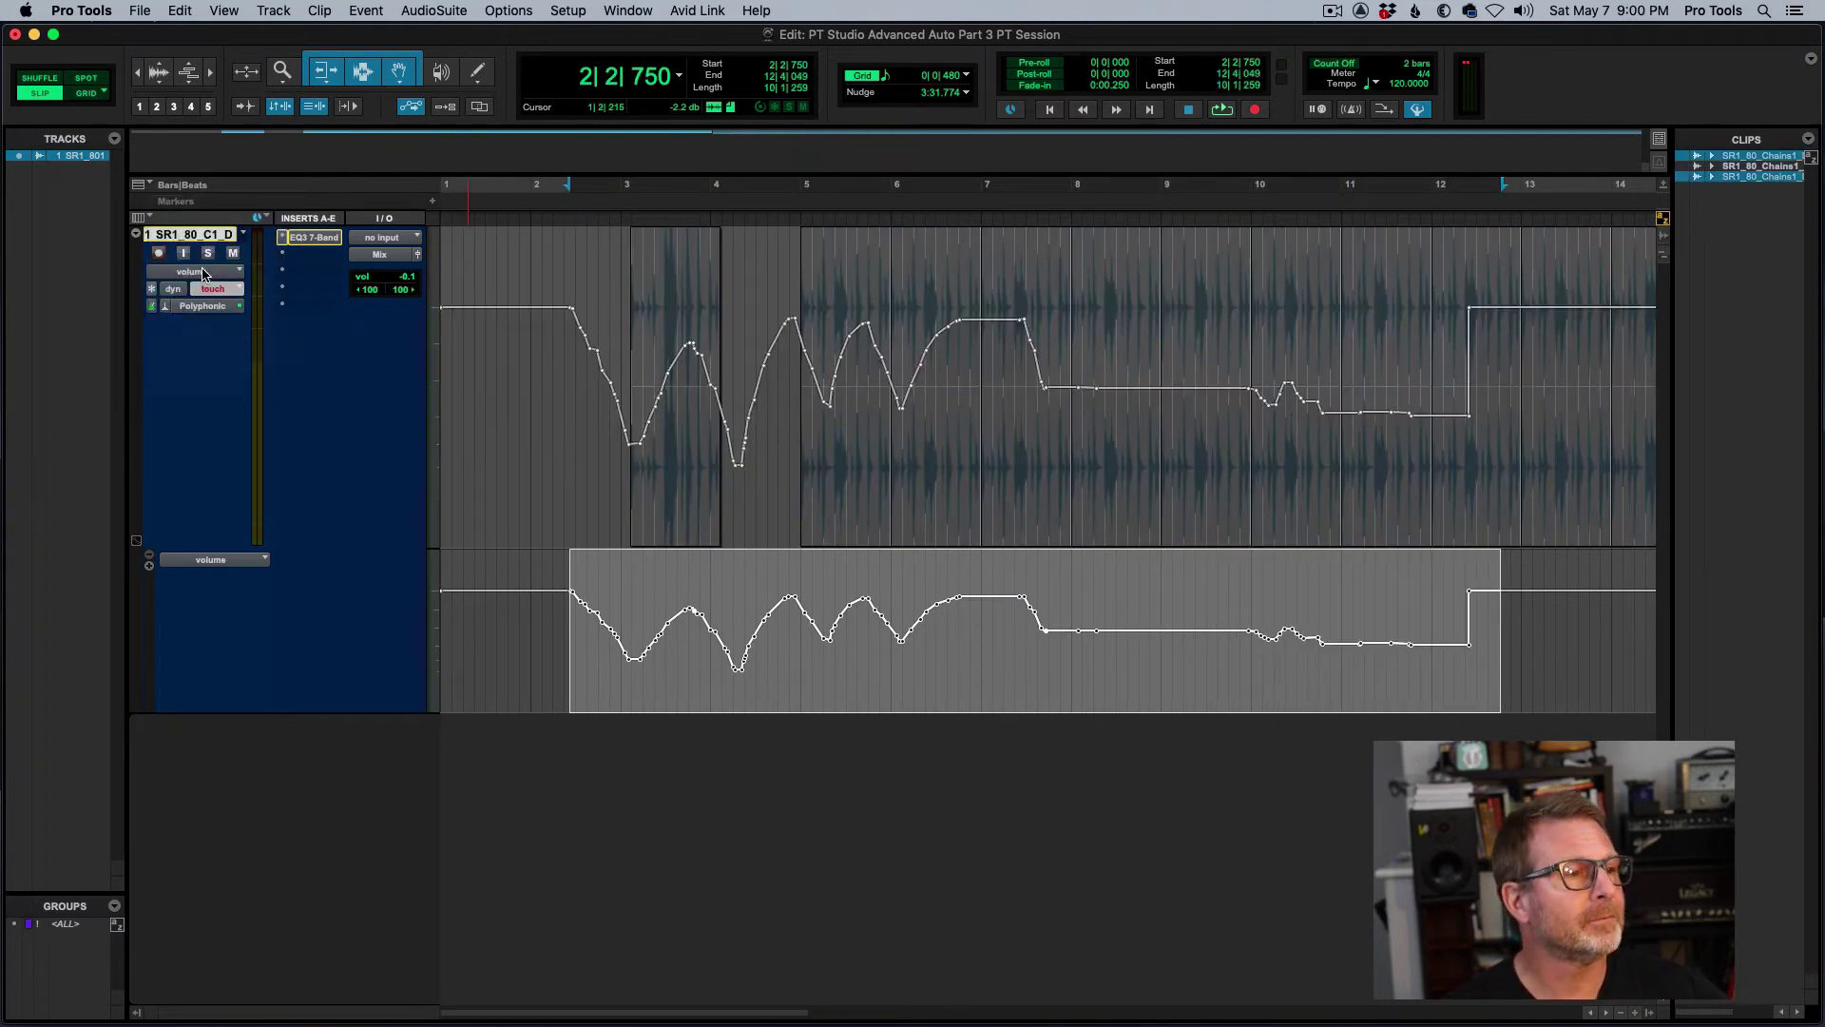
left_click(202, 273)
left_click(204, 258)
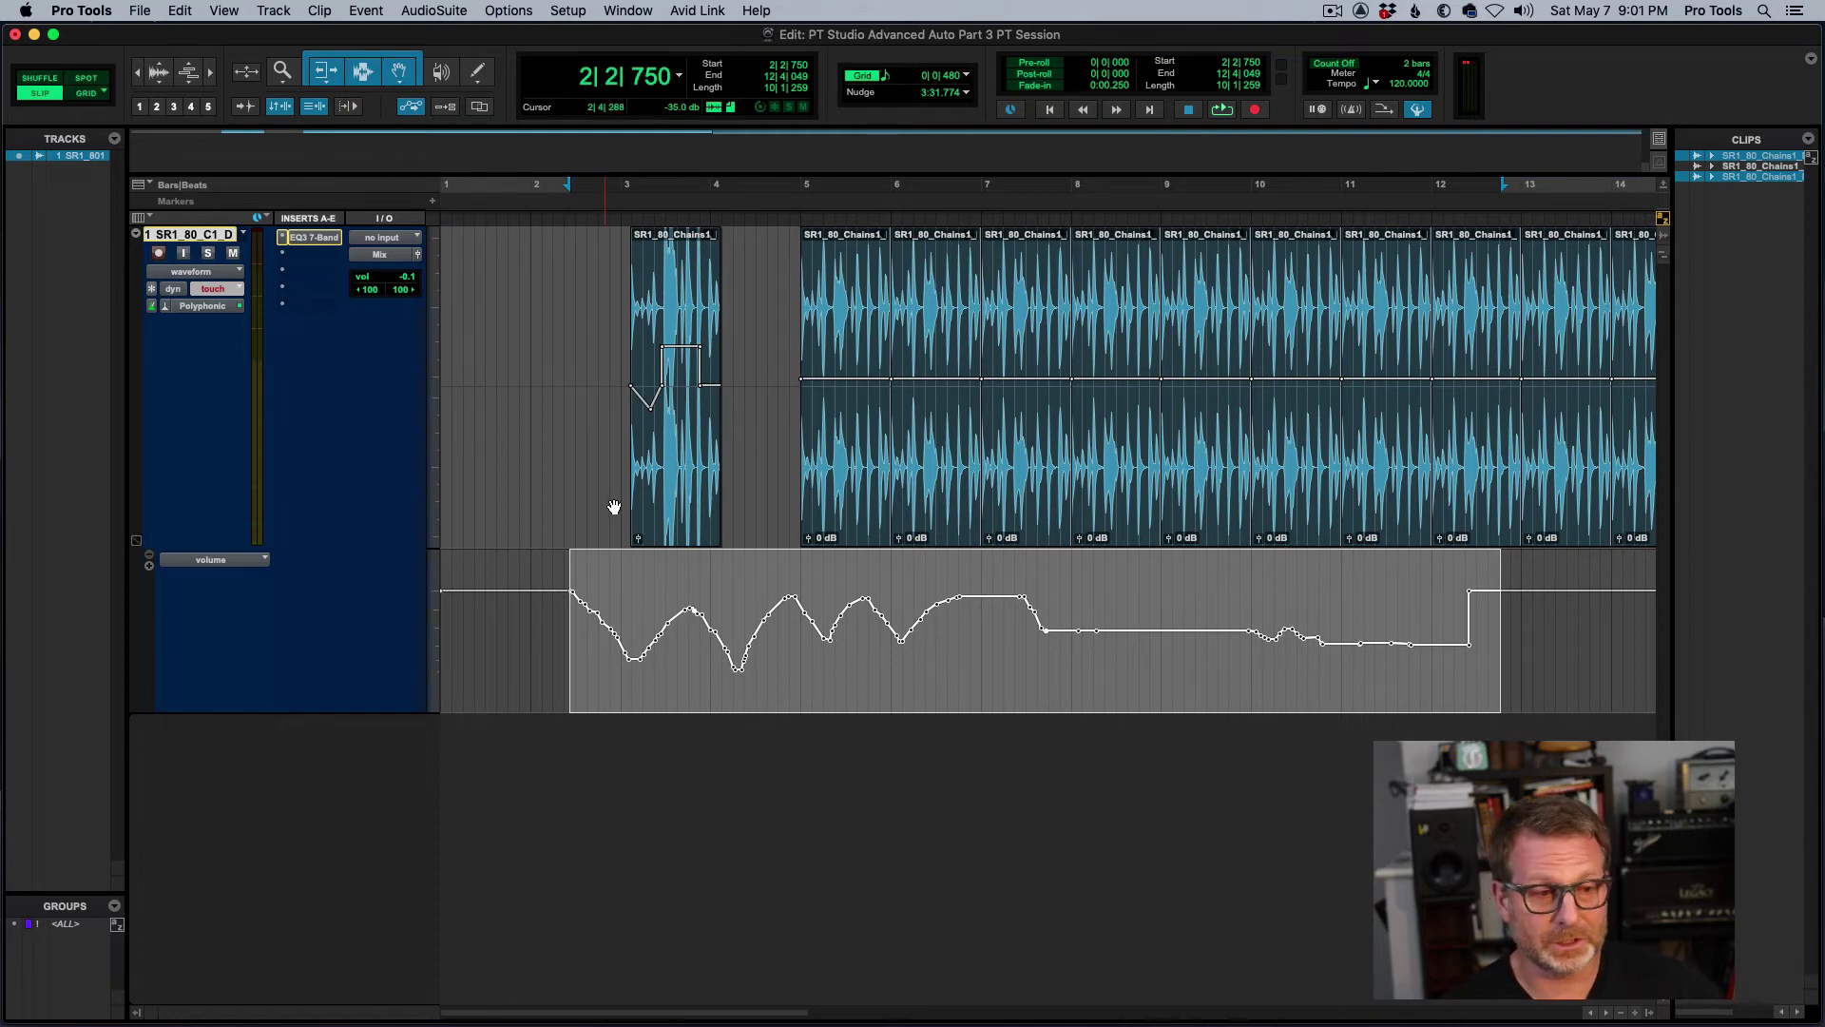
- Convert the selected volume automation to clip gain
left_click(179, 13)
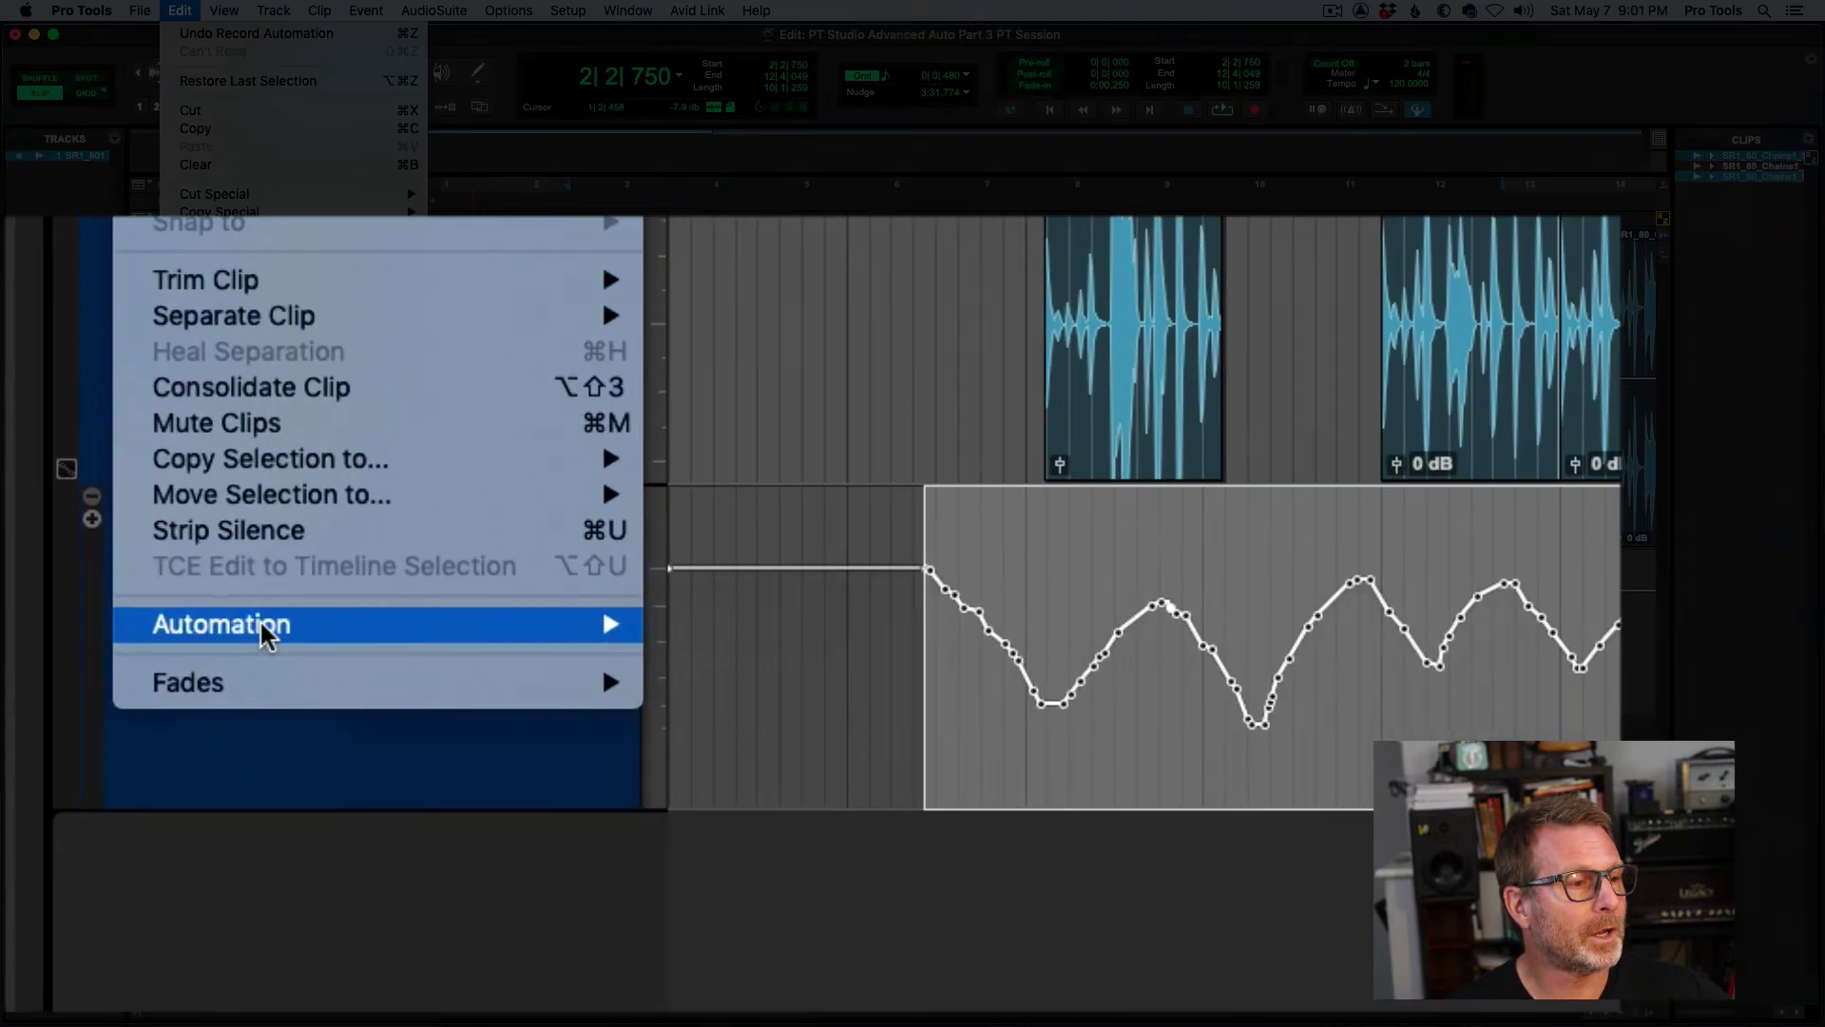
mouse_move(245, 610)
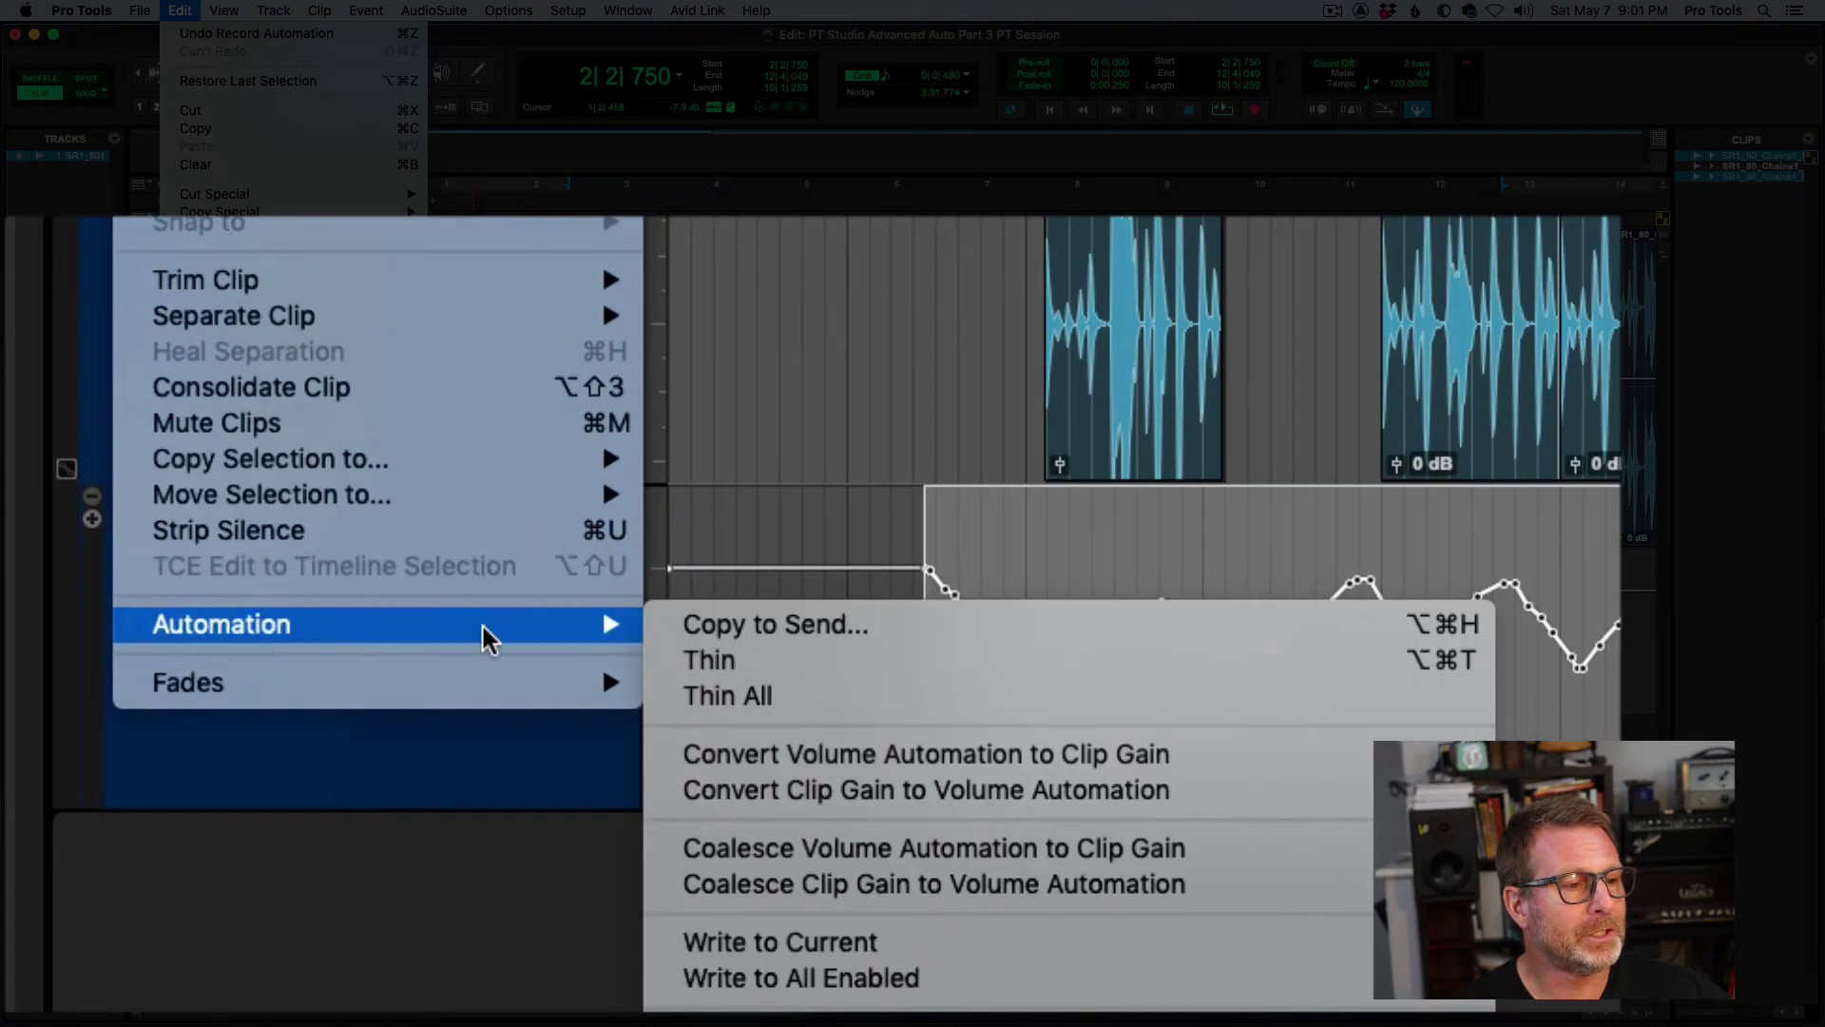
left_click(1007, 755)
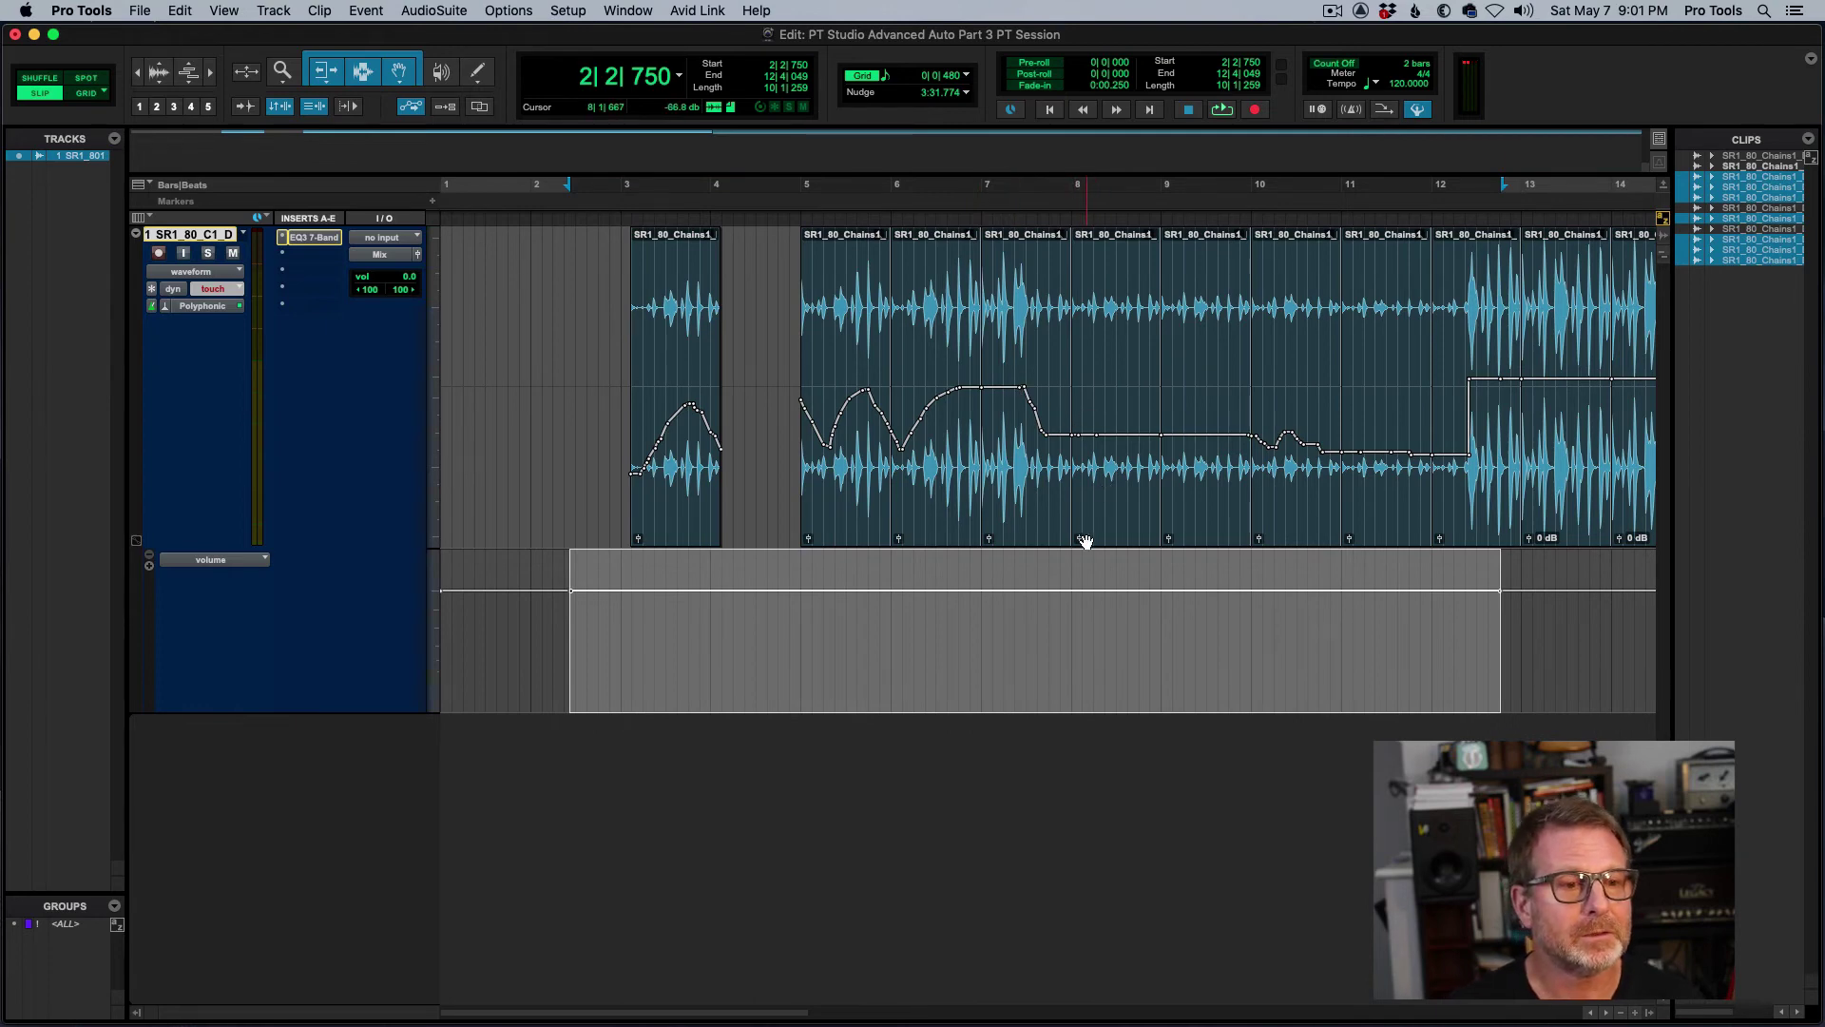
- Raise the overall clip gain of the drum clips at bars 8 and 10
left_click_drag(1084, 540, 1080, 532)
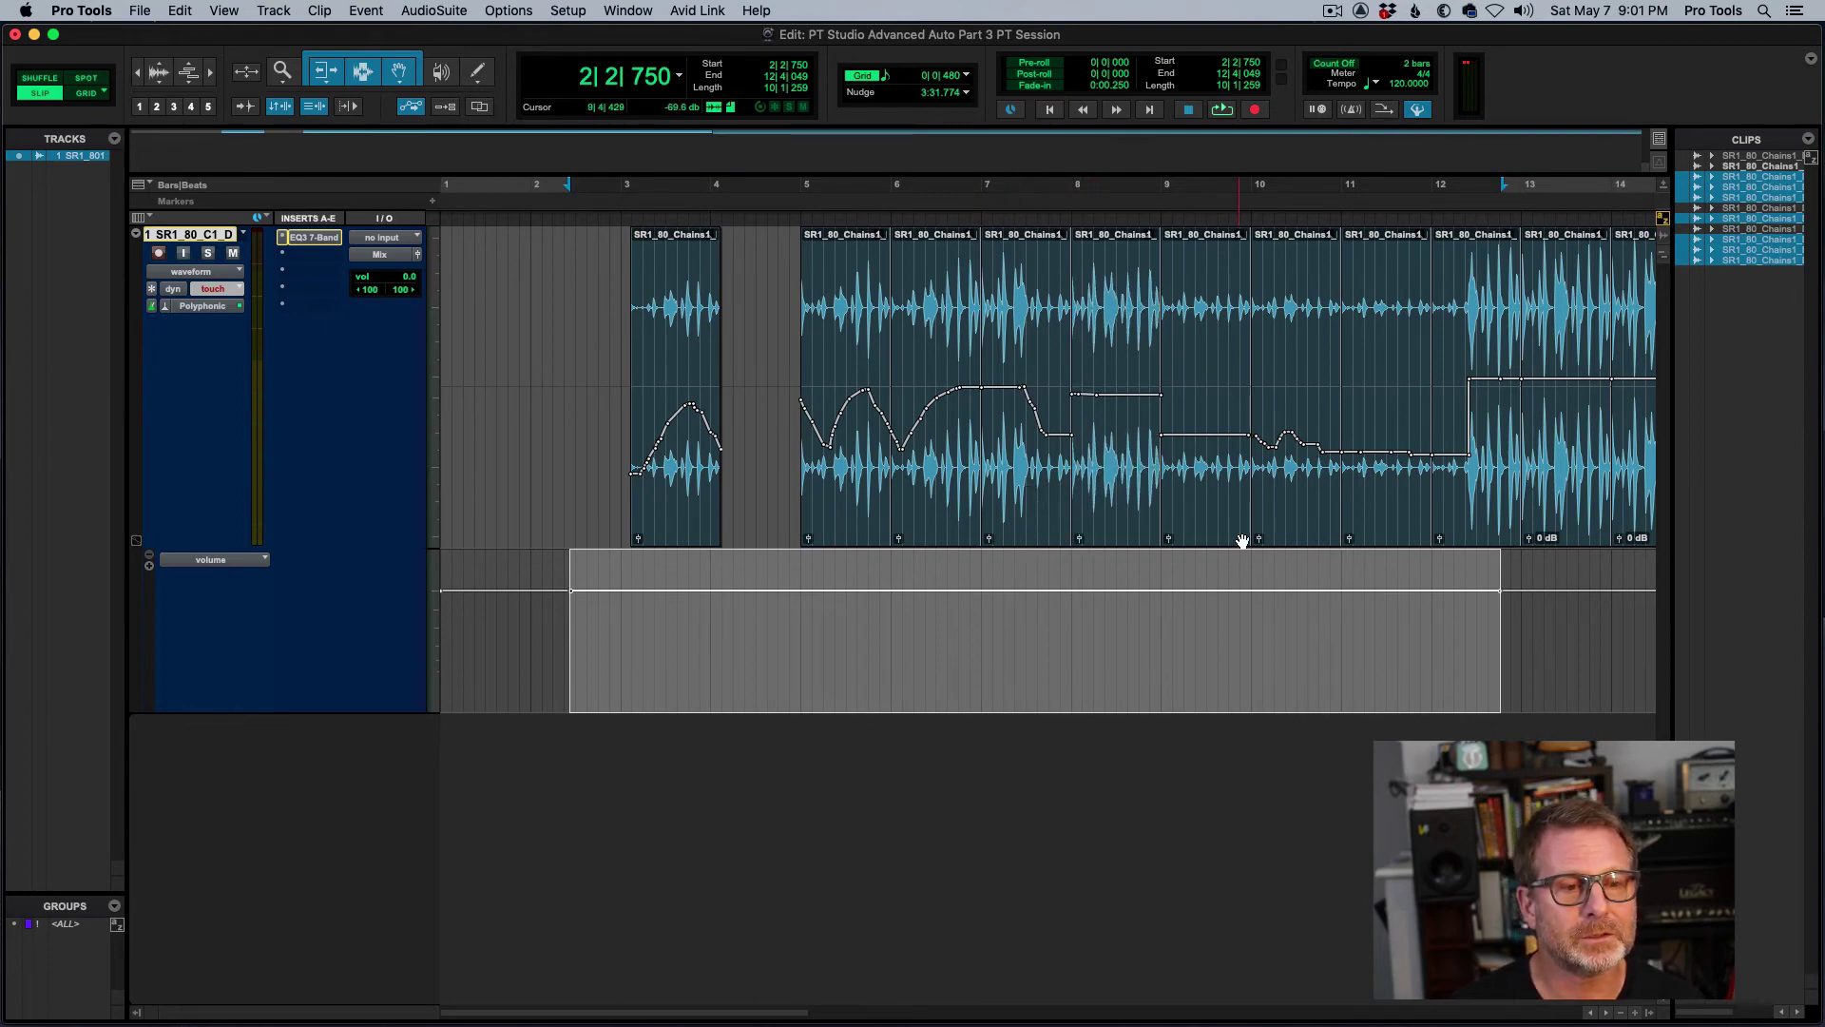
left_click_drag(1261, 538, 1259, 530)
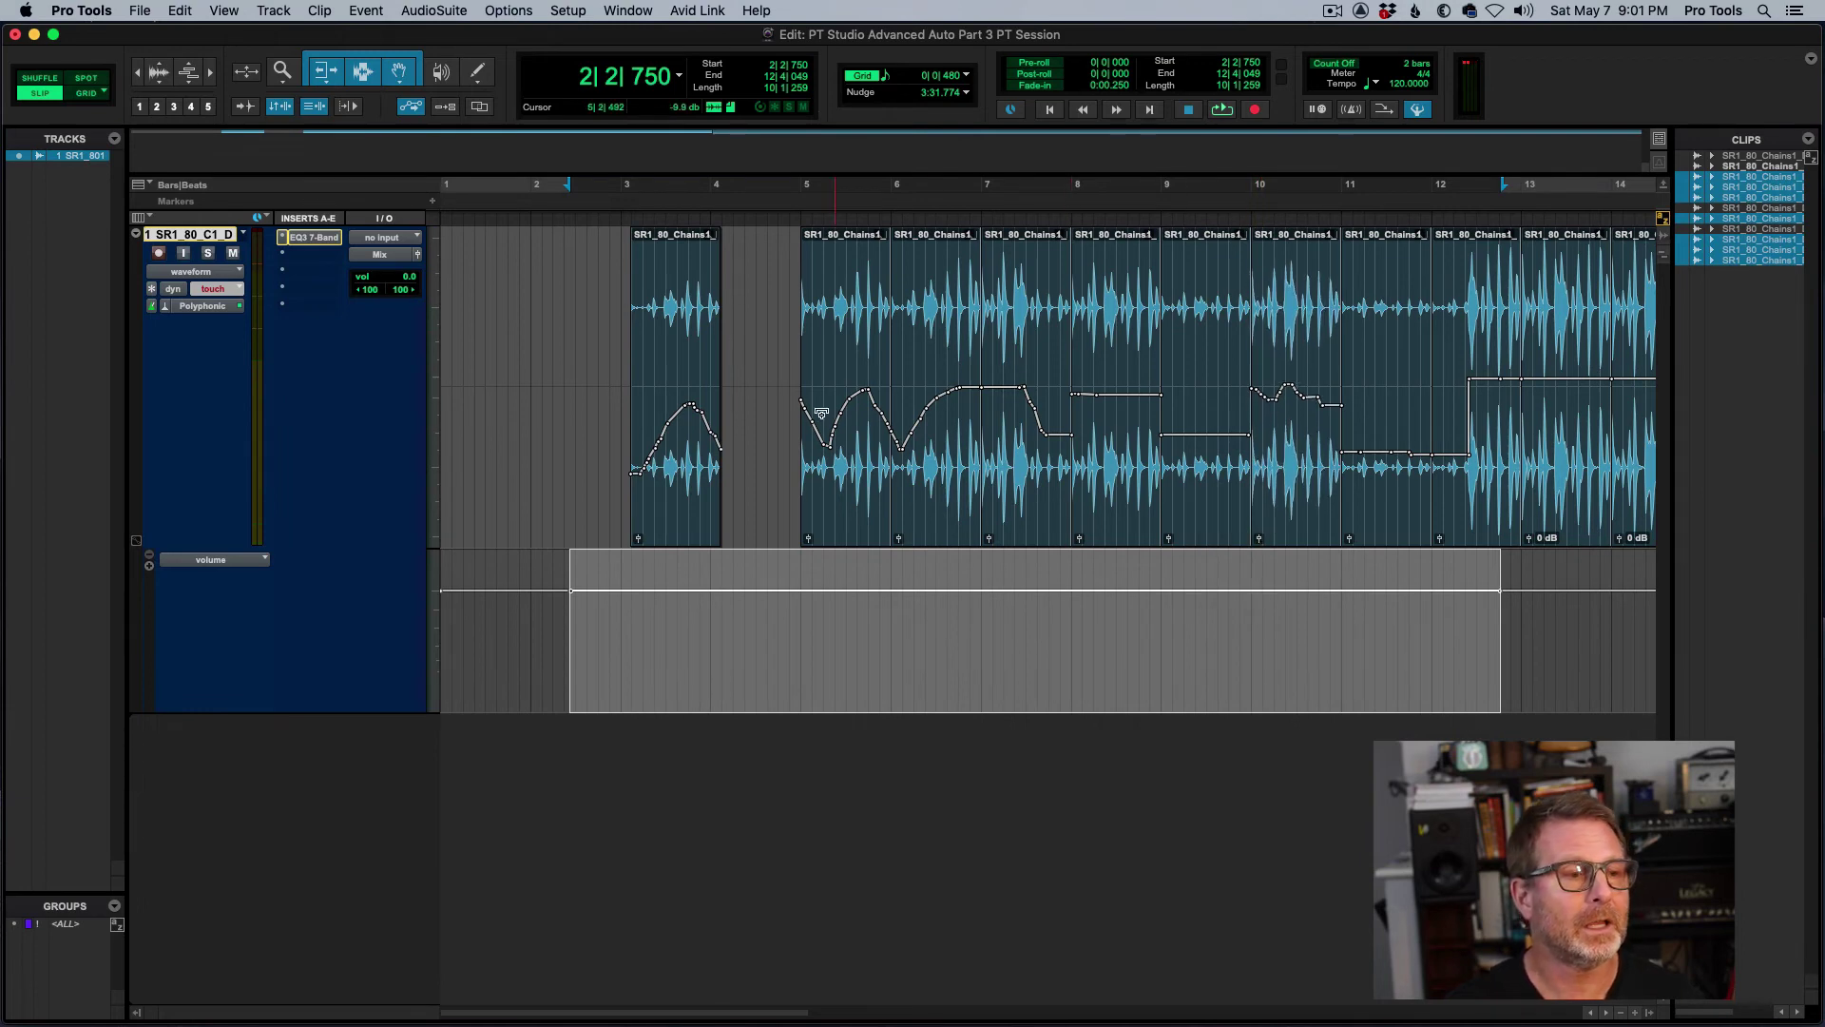
- Select the drum track from 2|4|653 to 12|2|267 and convert its clip gain to volume automation
left_click_drag(619, 350, 1461, 360)
left_click(179, 11)
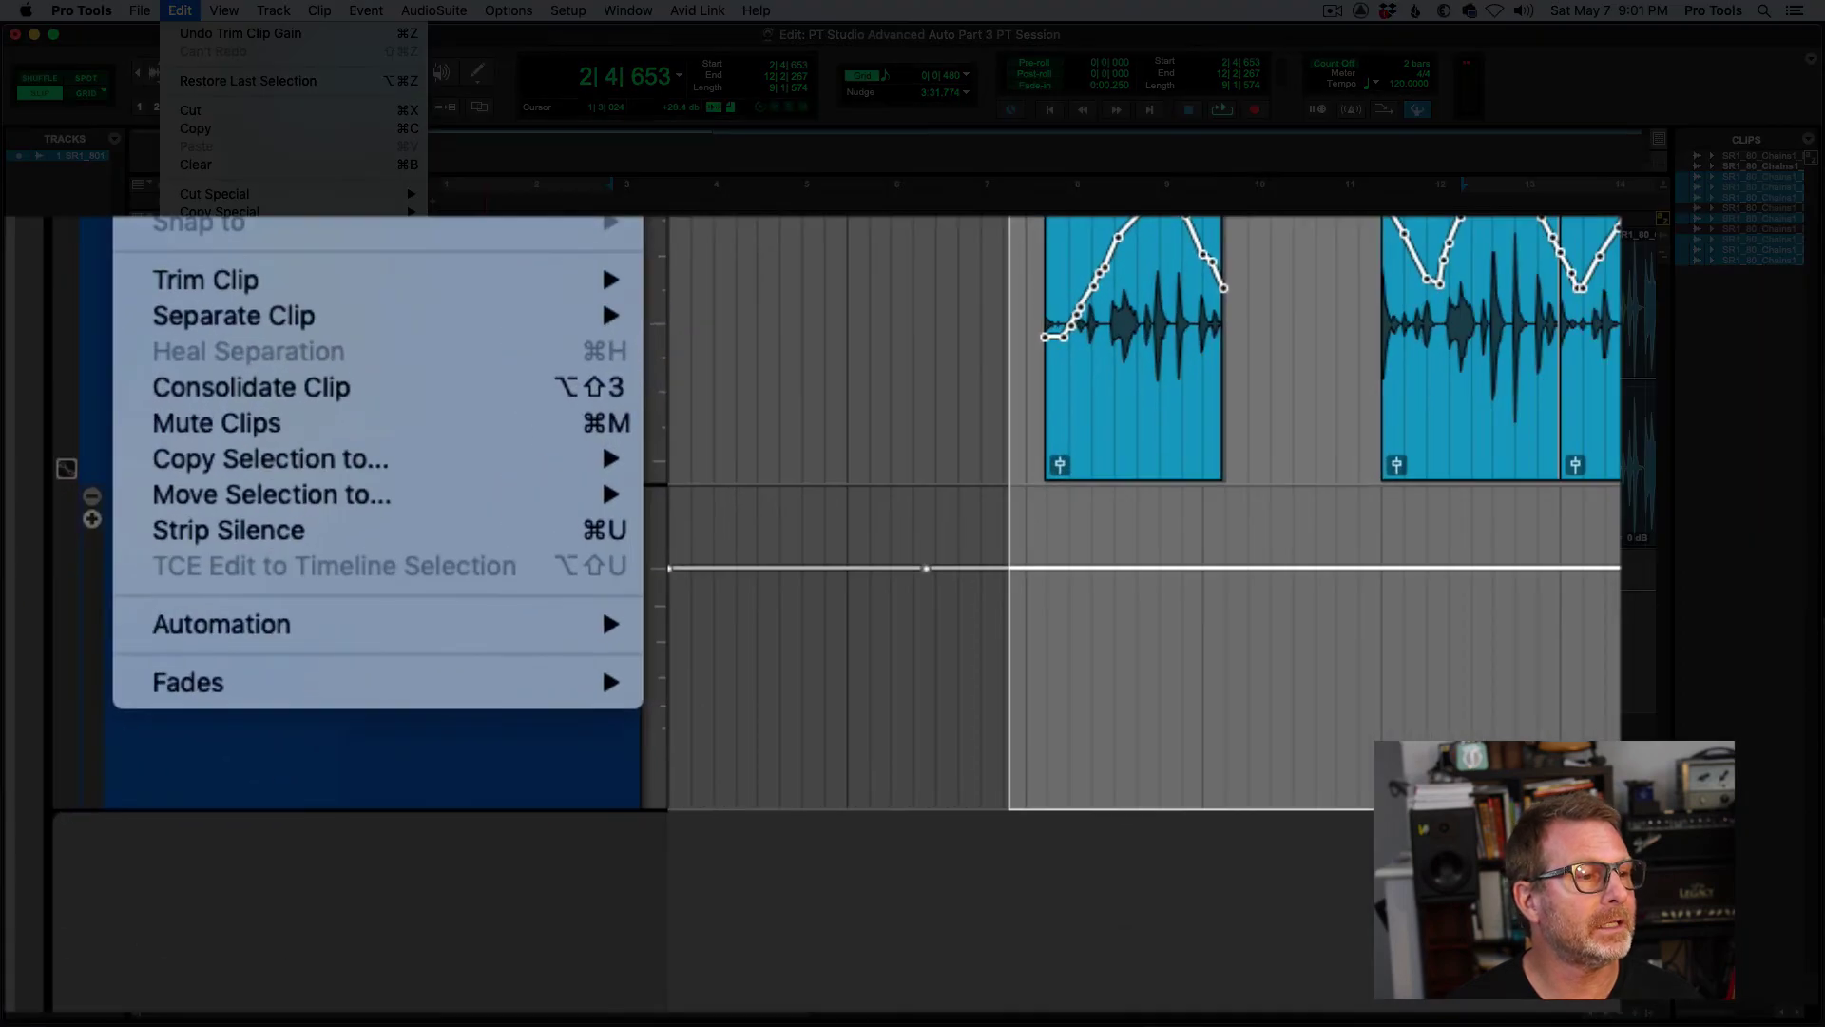
mouse_move(229, 617)
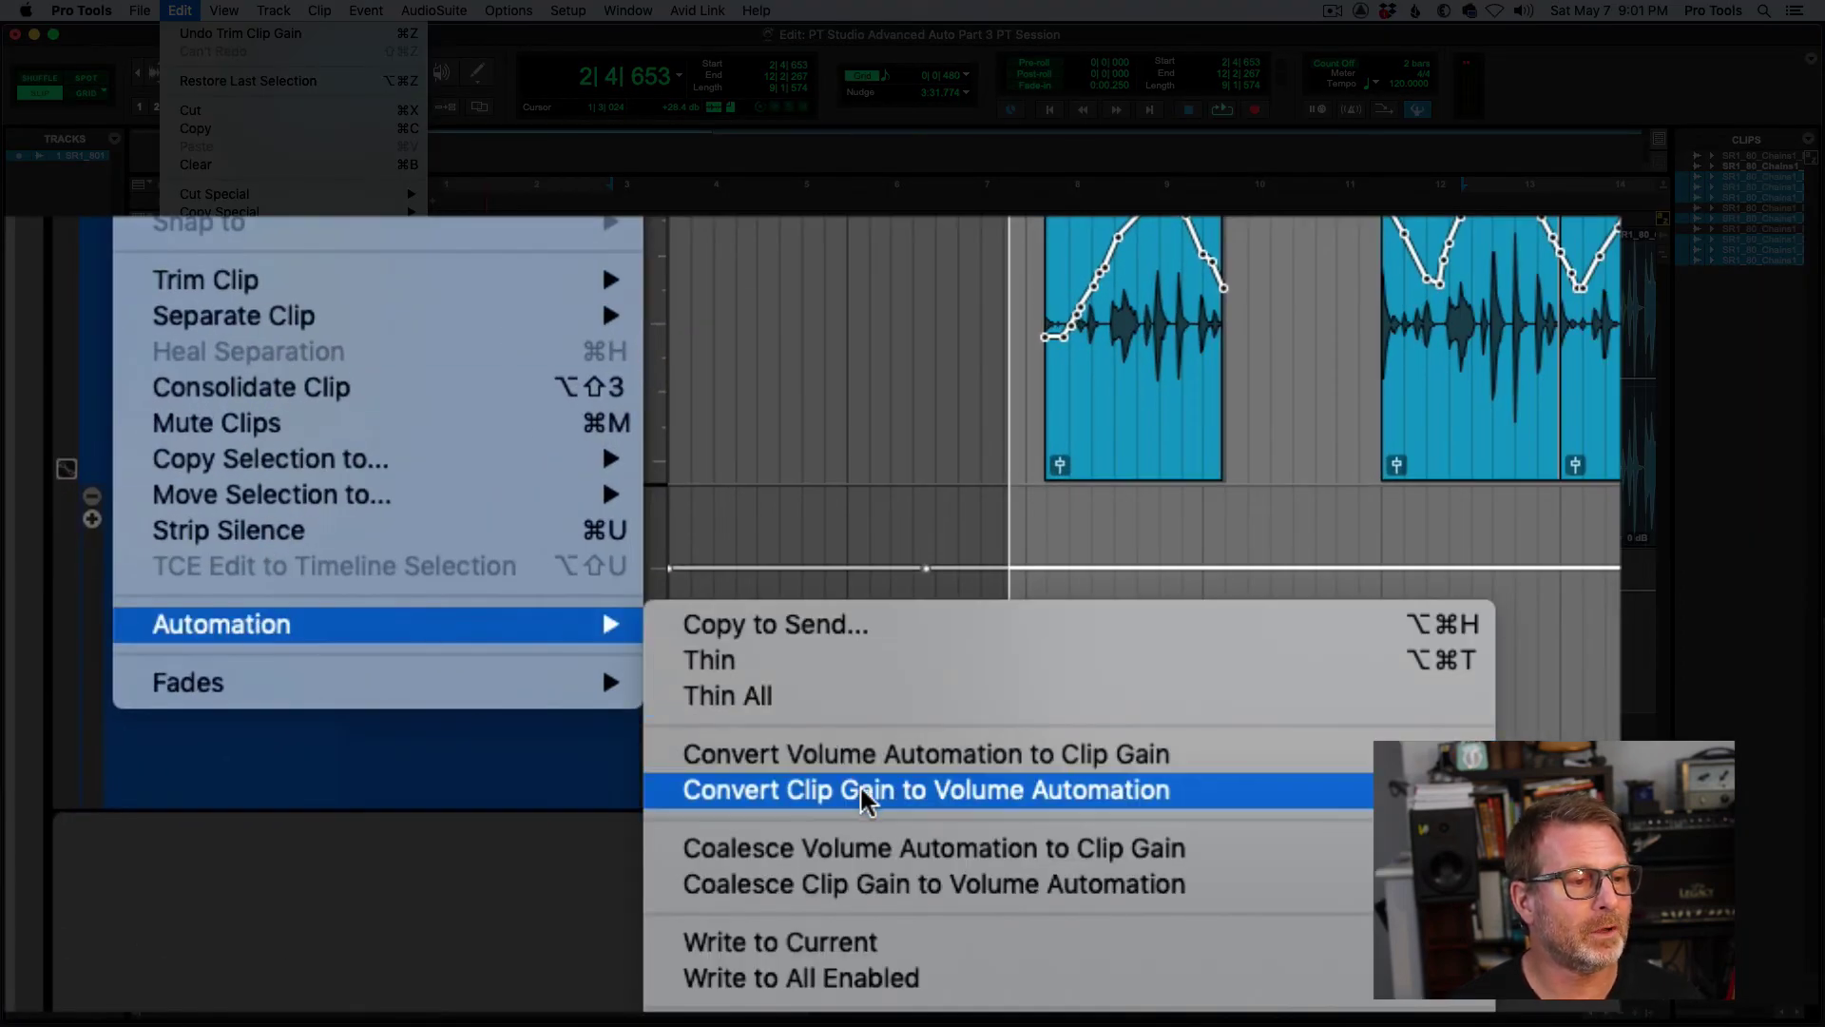
left_click(865, 790)
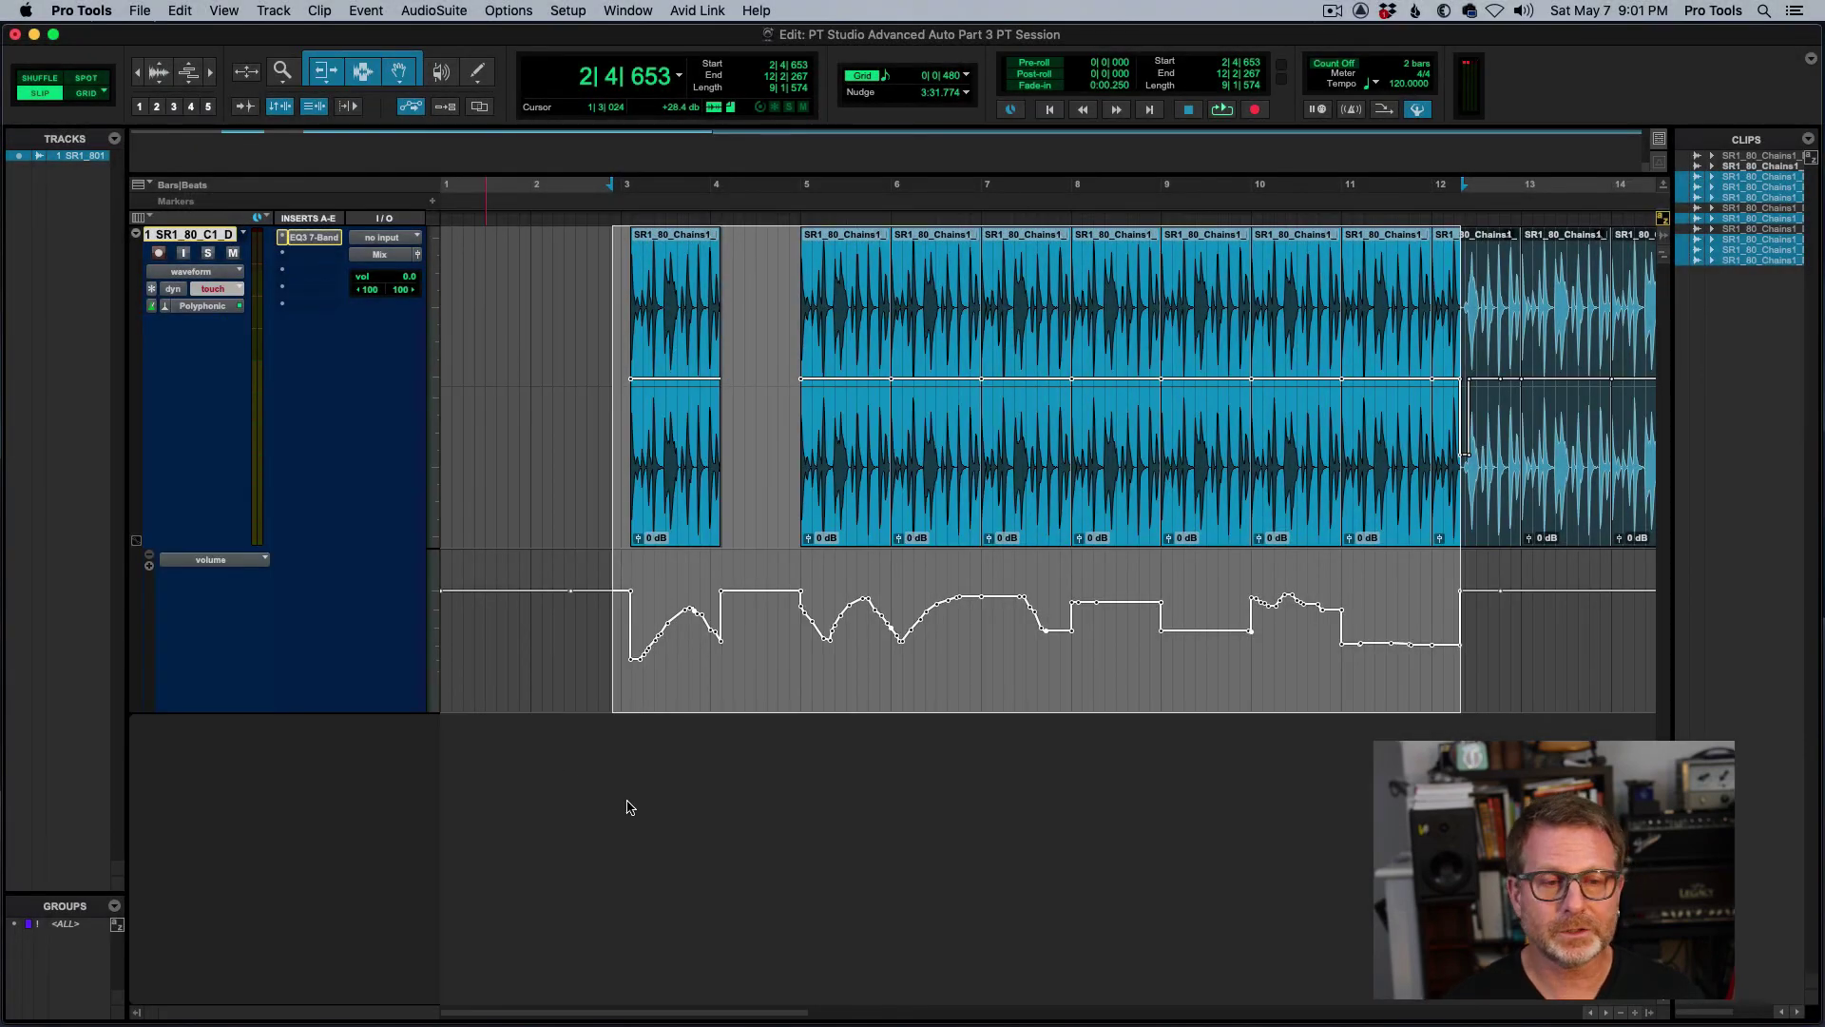